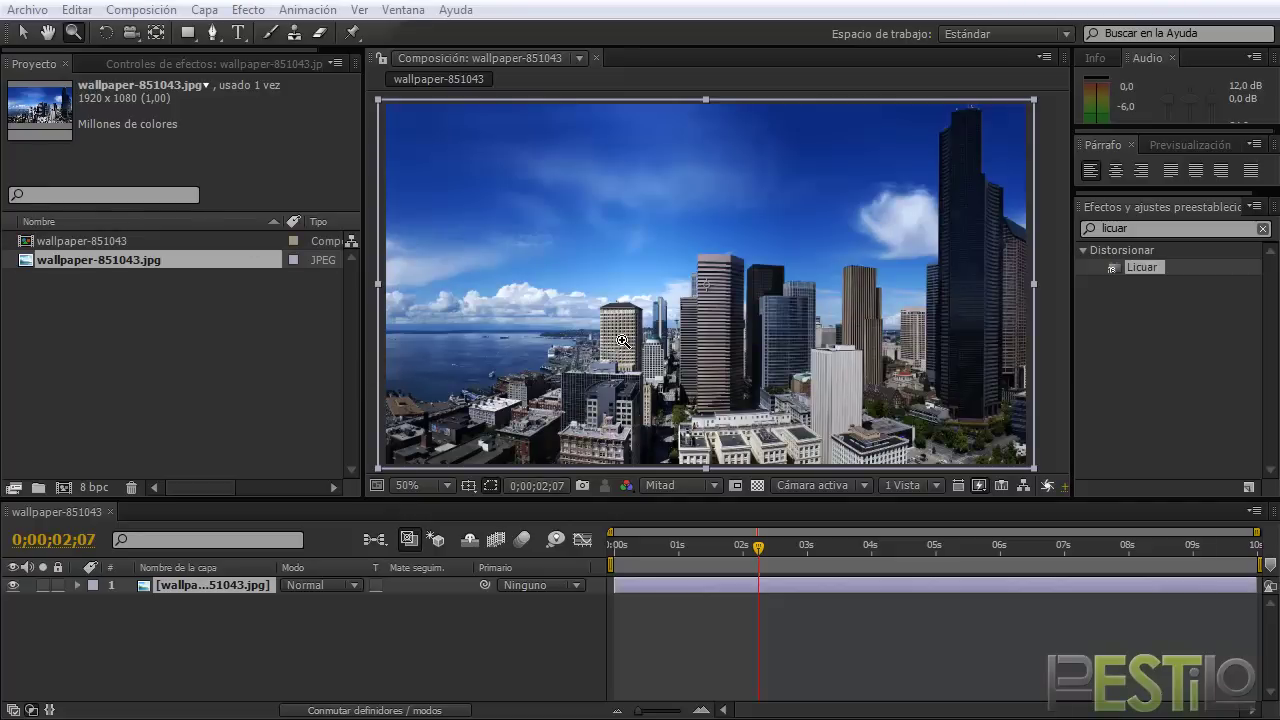
Step: Duplicate the skyline image layer with Ctrl+D and reposition the composition in the viewer
{"action": "left_click", "coordinate": [190, 590]}
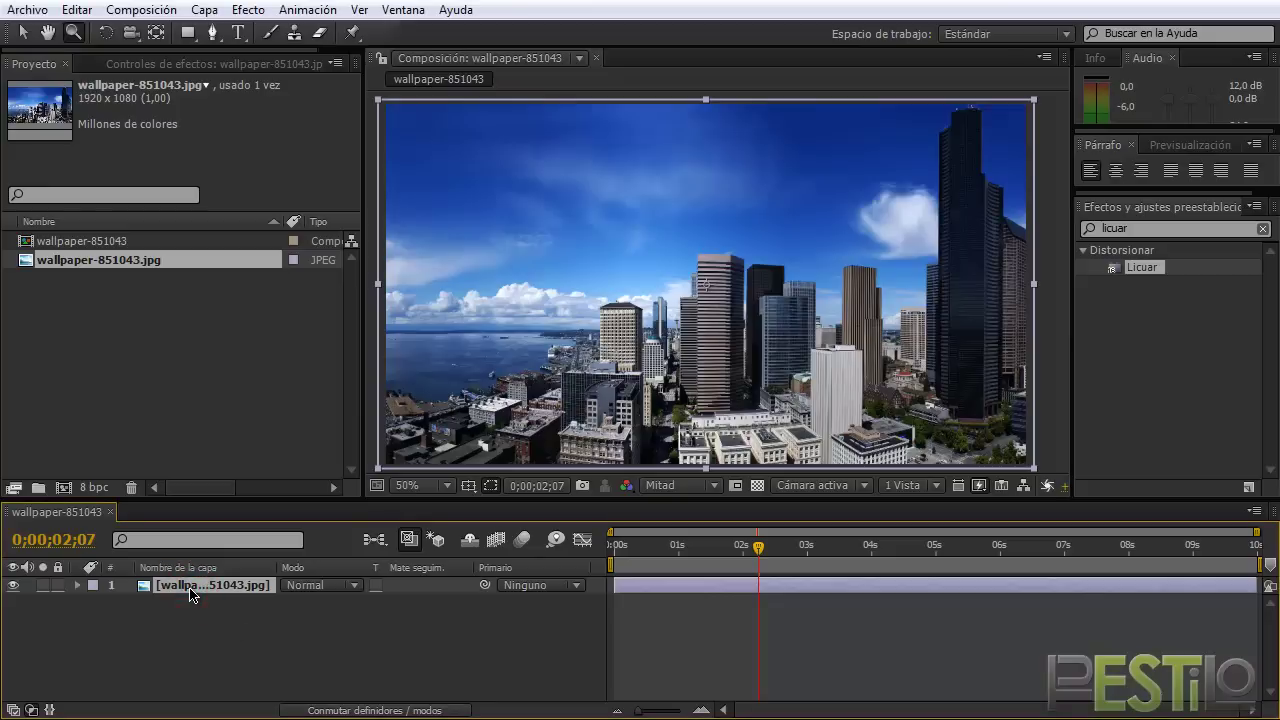
{"action": "key", "text": "ctrl+d"}
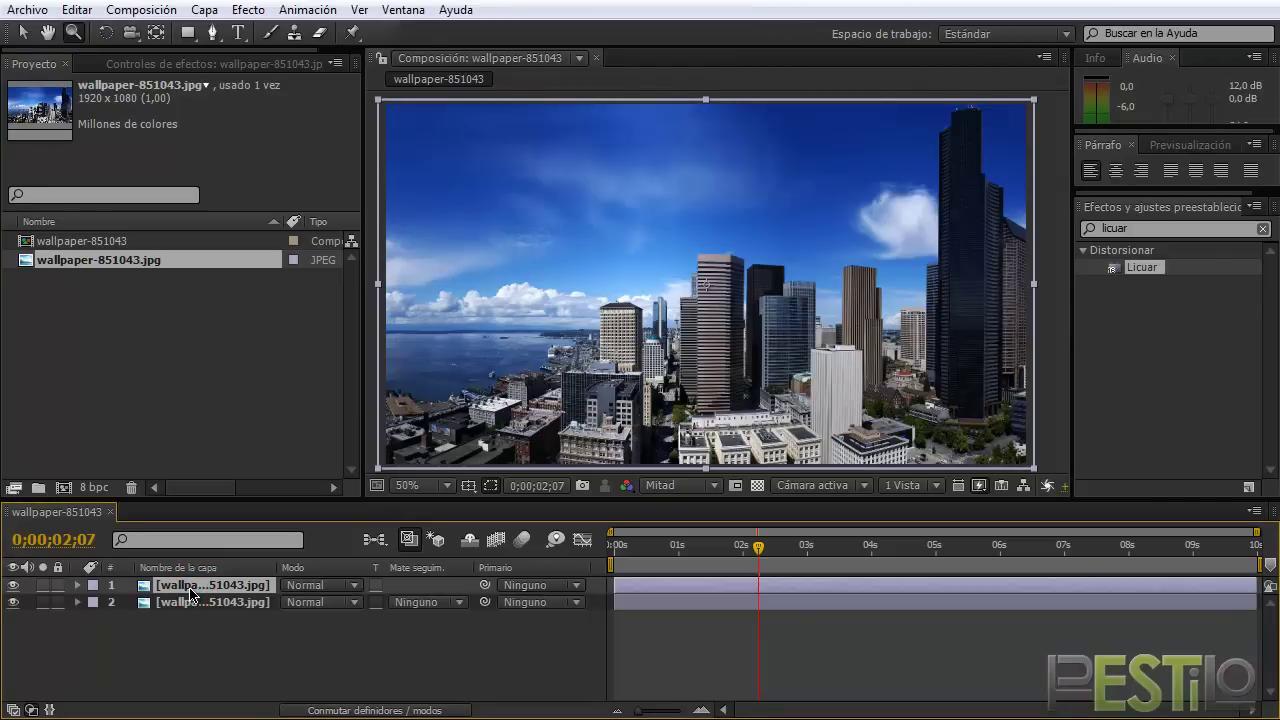
{"action": "mouse_move", "coordinate": [853, 249]}
{"action": "left_mouse_down"}
{"action": "mouse_move", "coordinate": [869, 244]}
{"action": "mouse_move", "coordinate": [822, 243]}
{"action": "left_mouse_up"}
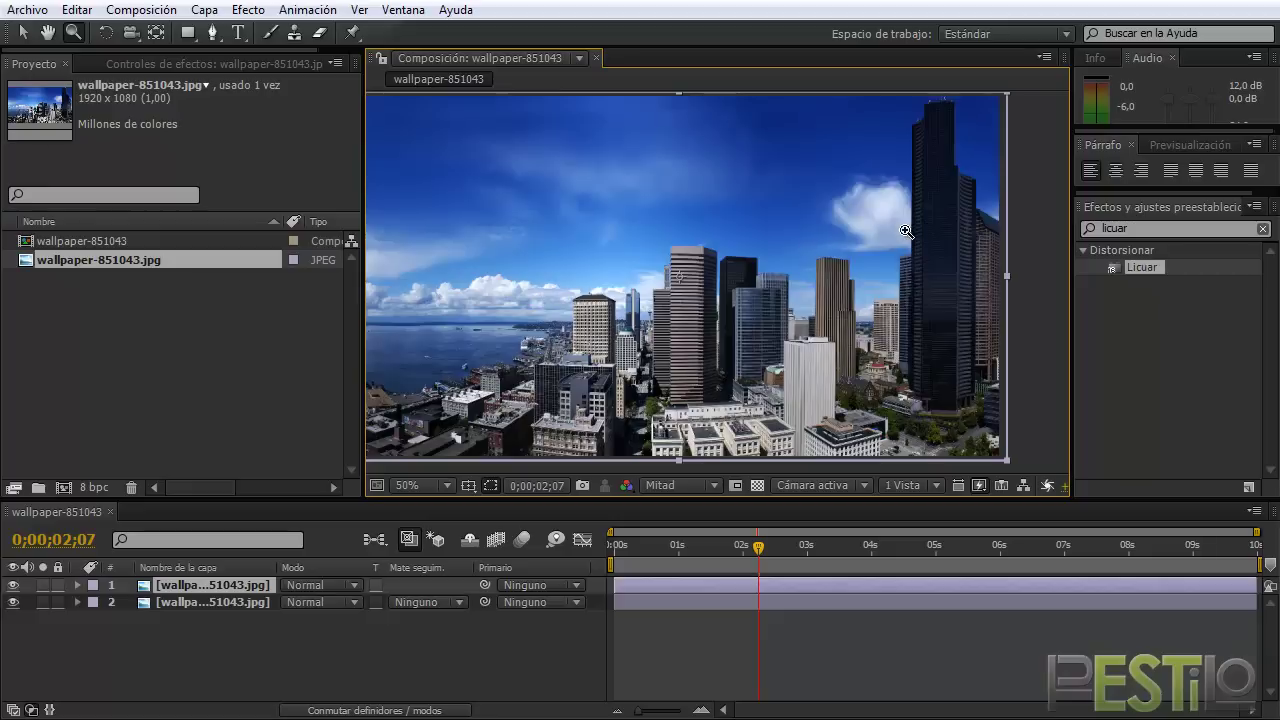
{"action": "left_click_drag", "start_coordinate": [906, 232], "coordinate": [844, 244]}
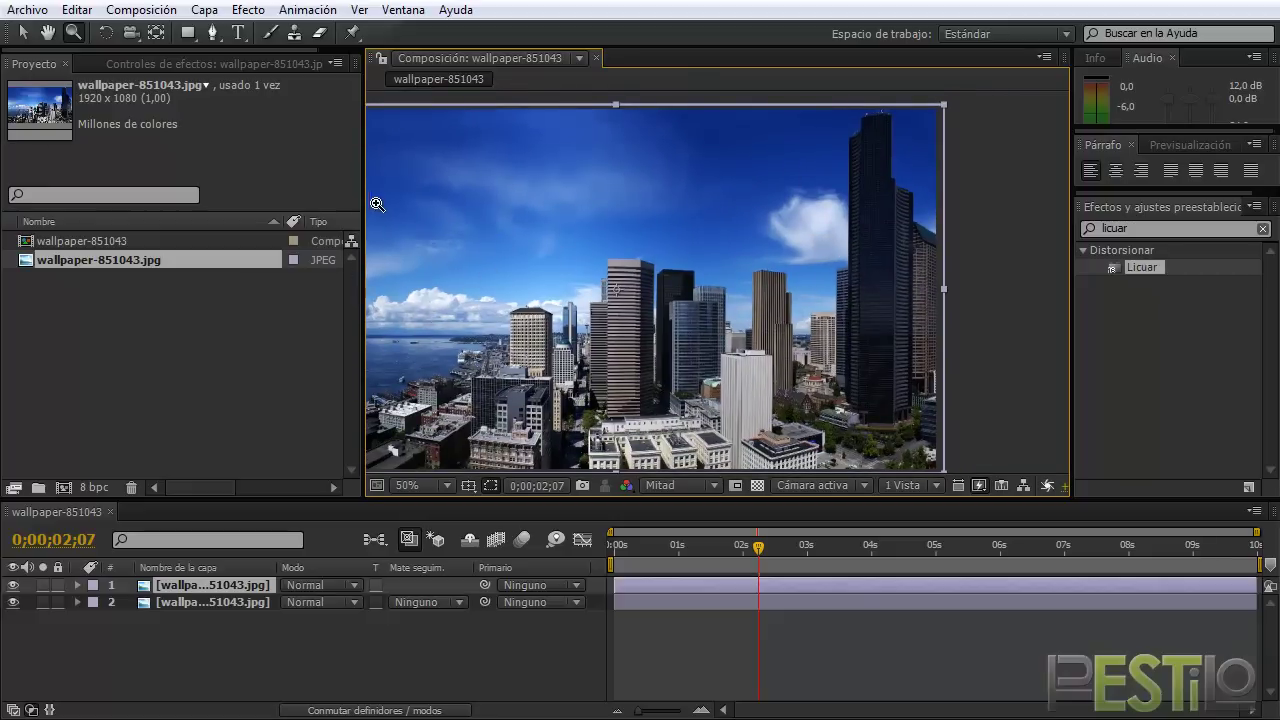
{"action": "key", "text": "g"}
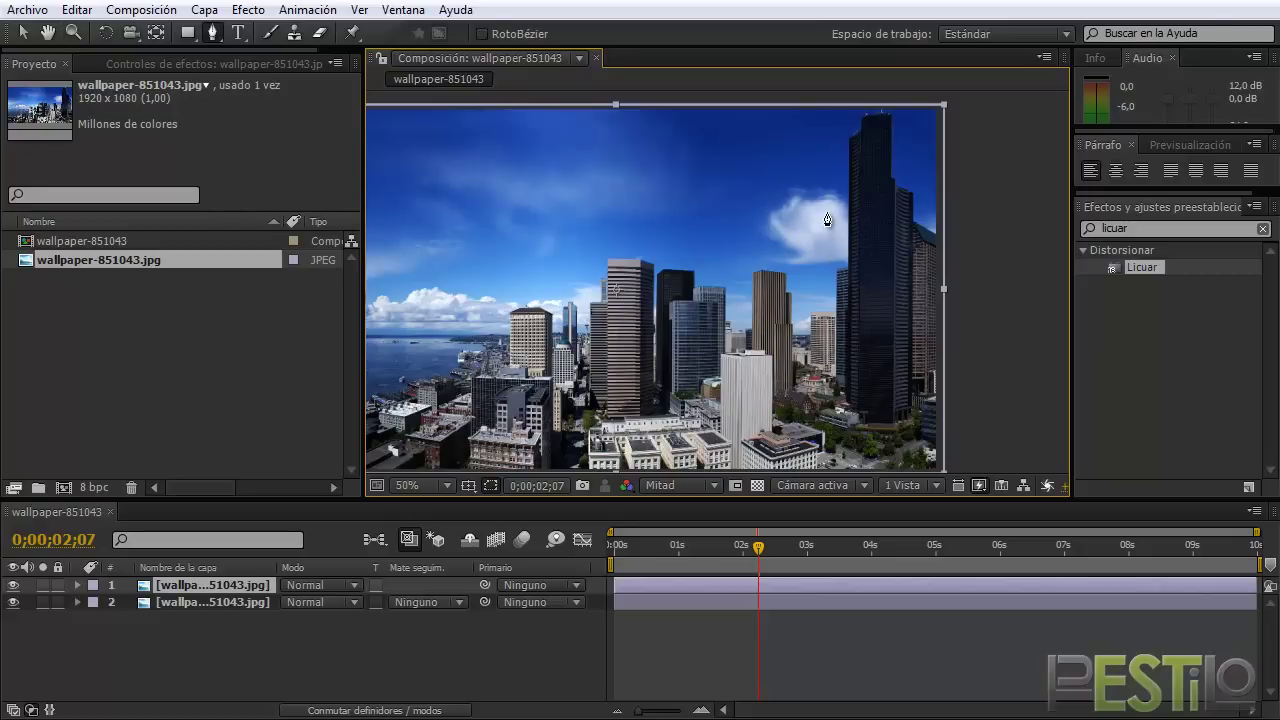
Step: Zoom in and start the cloud mask with points along its bottom edge
{"action": "scroll", "coordinate": [748, 281], "scroll_direction": "up", "scroll_amount": 4}
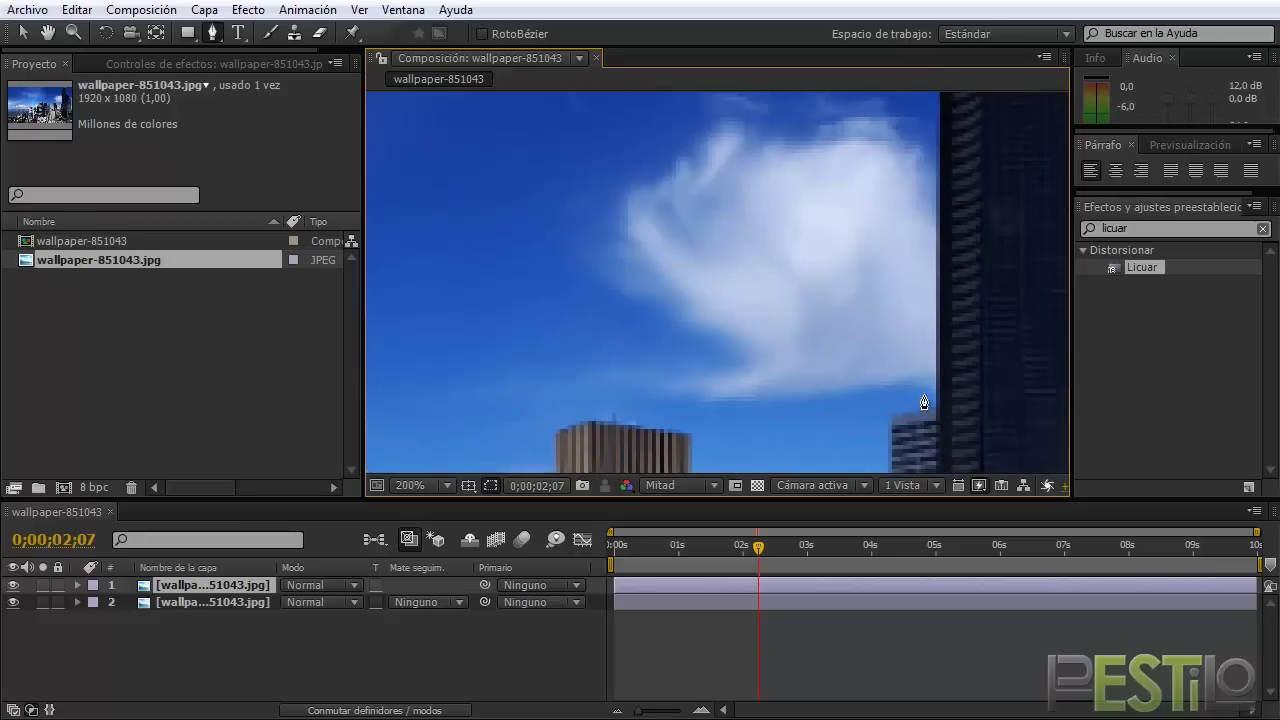
{"action": "left_click", "coordinate": [935, 387]}
{"action": "left_click", "coordinate": [895, 387]}
{"action": "left_click", "coordinate": [835, 396]}
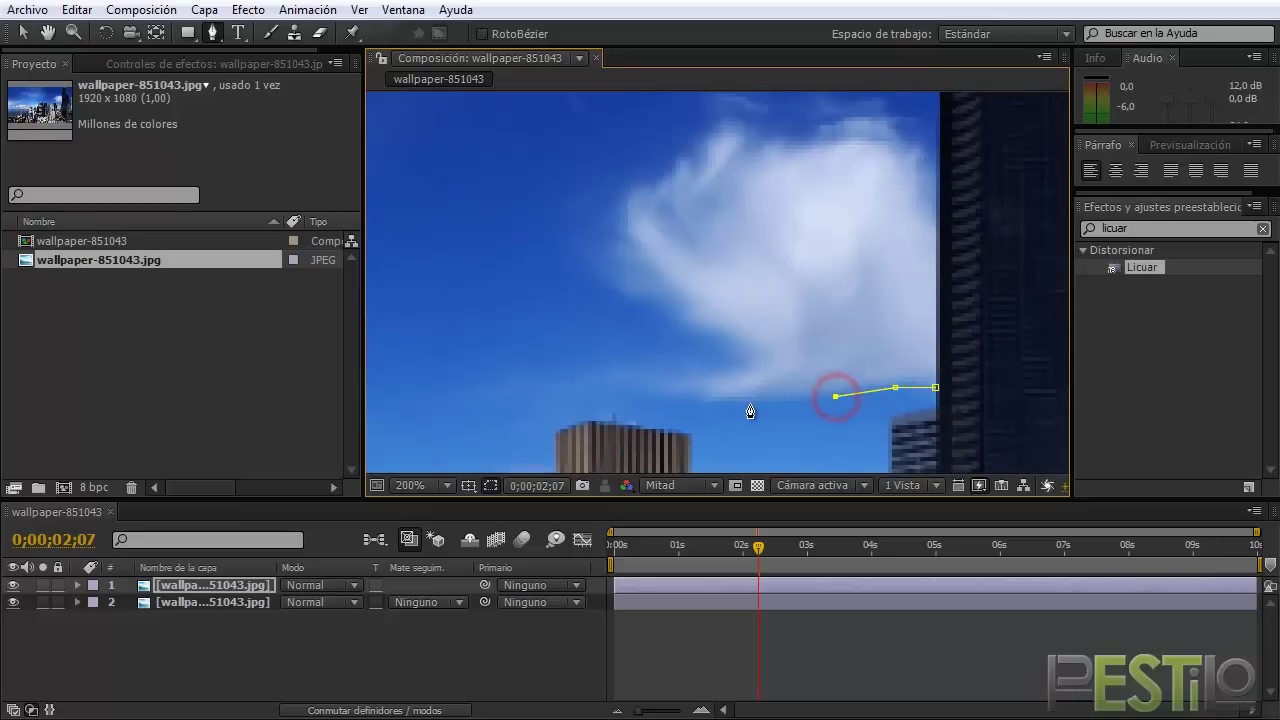
{"action": "left_click", "coordinate": [749, 403]}
{"action": "left_click", "coordinate": [692, 399]}
Step: Trace the mask up the cloud's left side and over its top, closing it at the start point
{"action": "left_click", "coordinate": [701, 376]}
{"action": "left_click", "coordinate": [728, 376]}
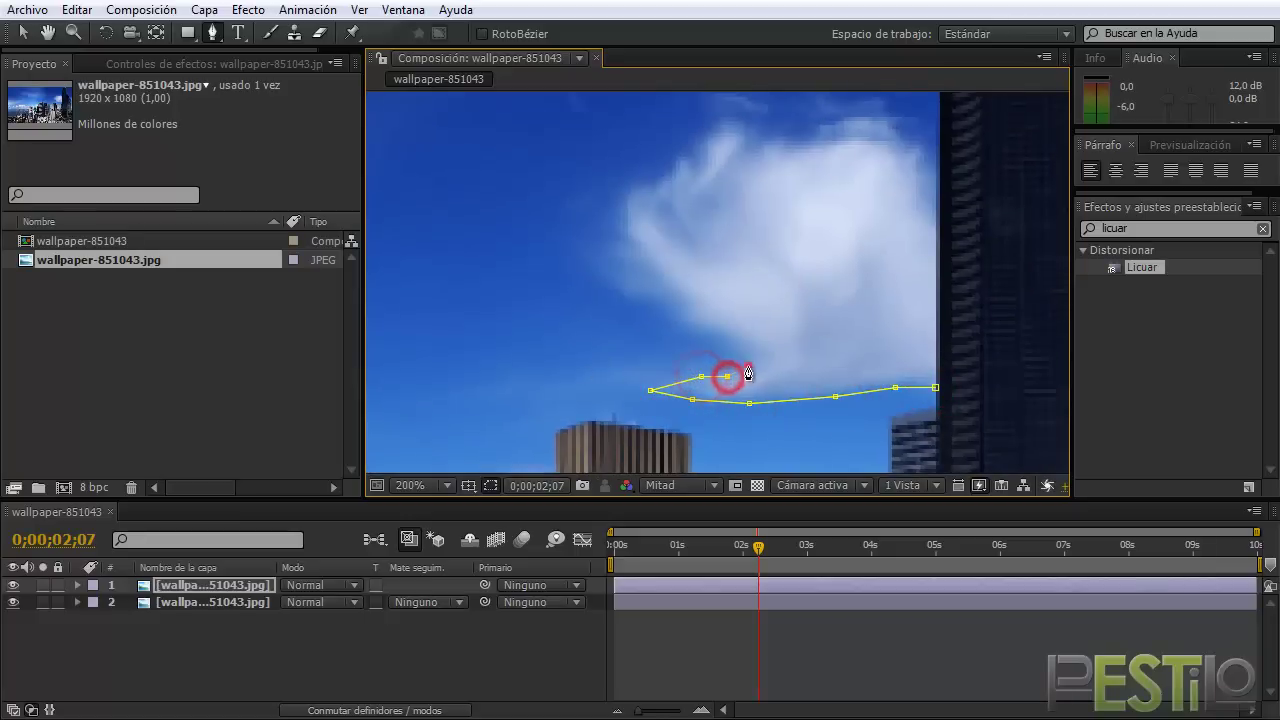
{"action": "left_click", "coordinate": [747, 364]}
{"action": "left_click", "coordinate": [751, 358]}
{"action": "left_click", "coordinate": [717, 335]}
{"action": "left_click", "coordinate": [656, 322]}
{"action": "left_click", "coordinate": [620, 270]}
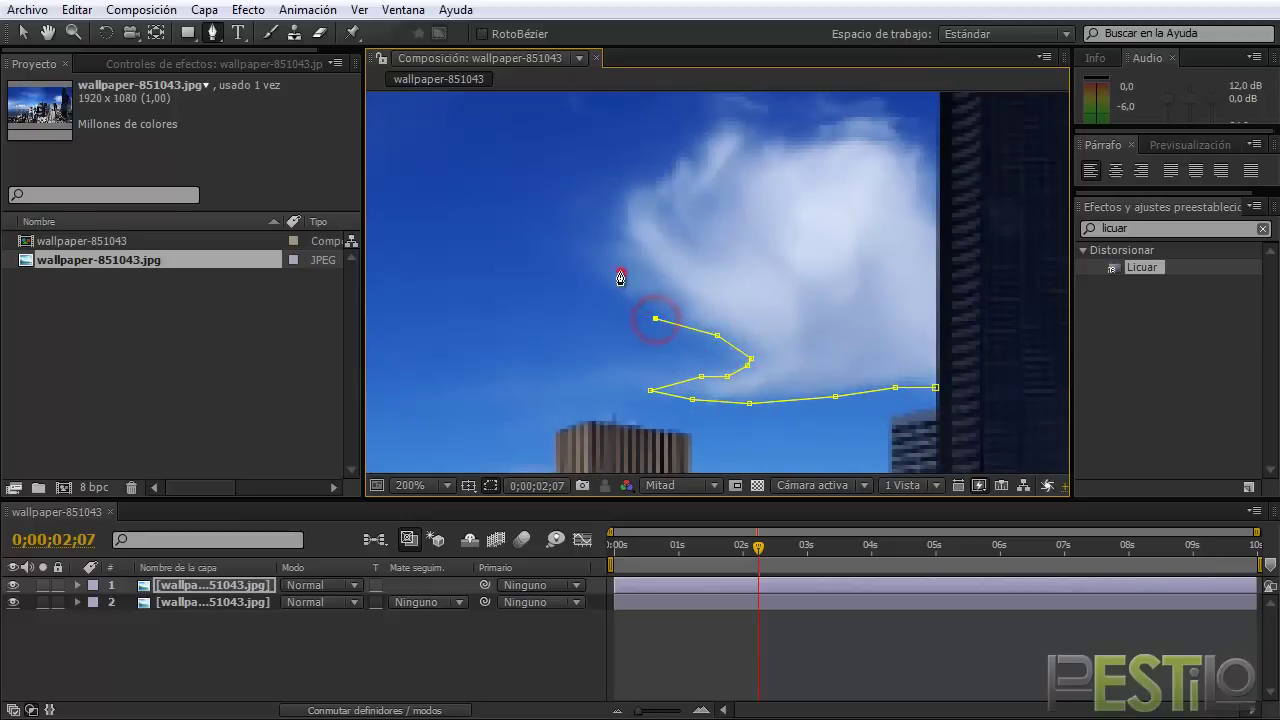
{"action": "left_click", "coordinate": [935, 387]}
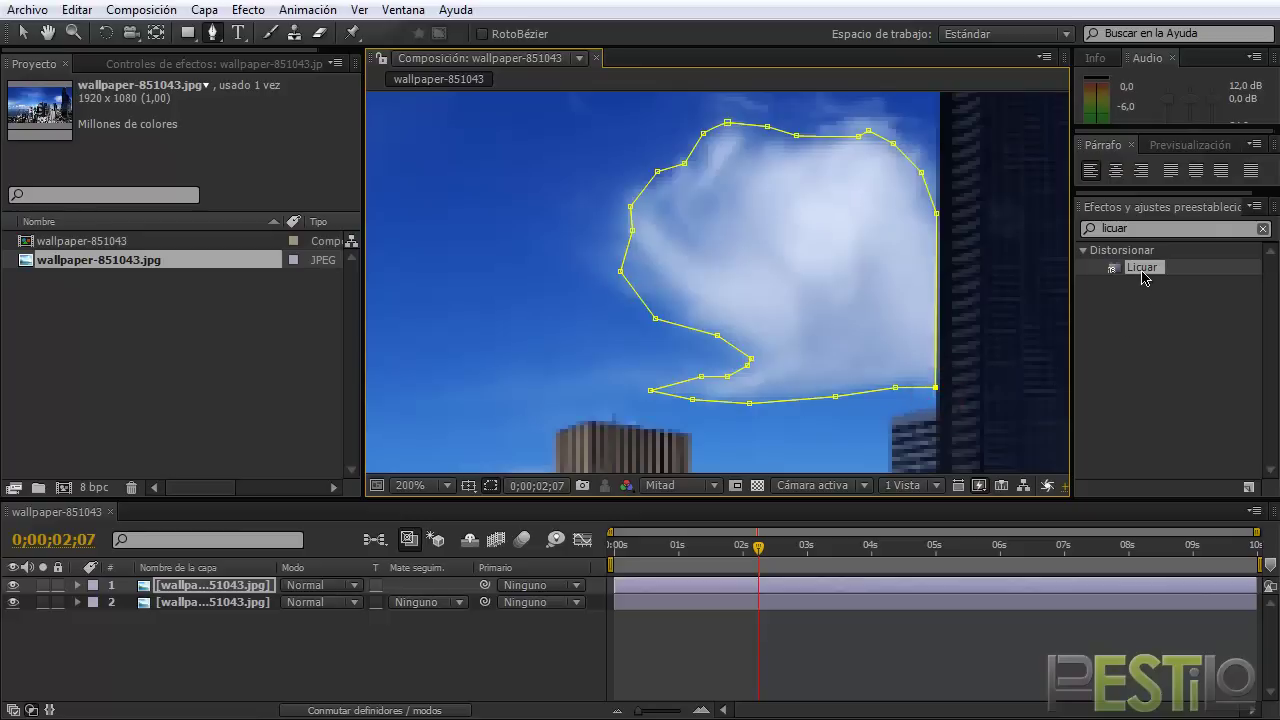
Step: Apply the Licuar effect from Effects & Presets to the masked top layer
{"action": "left_click", "coordinate": [1150, 228]}
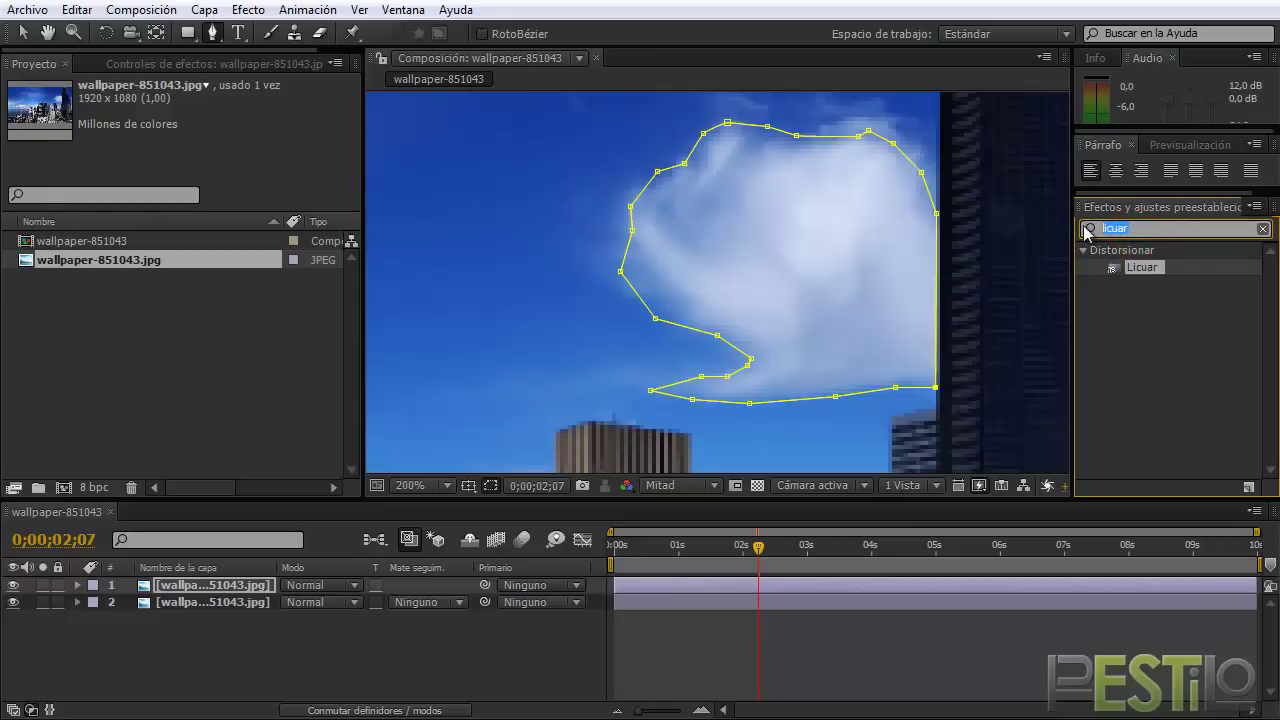
{"action": "mouse_move", "coordinate": [1142, 268]}
{"action": "left_mouse_down"}
{"action": "mouse_move", "coordinate": [967, 475]}
{"action": "mouse_move", "coordinate": [227, 589]}
{"action": "left_mouse_up"}
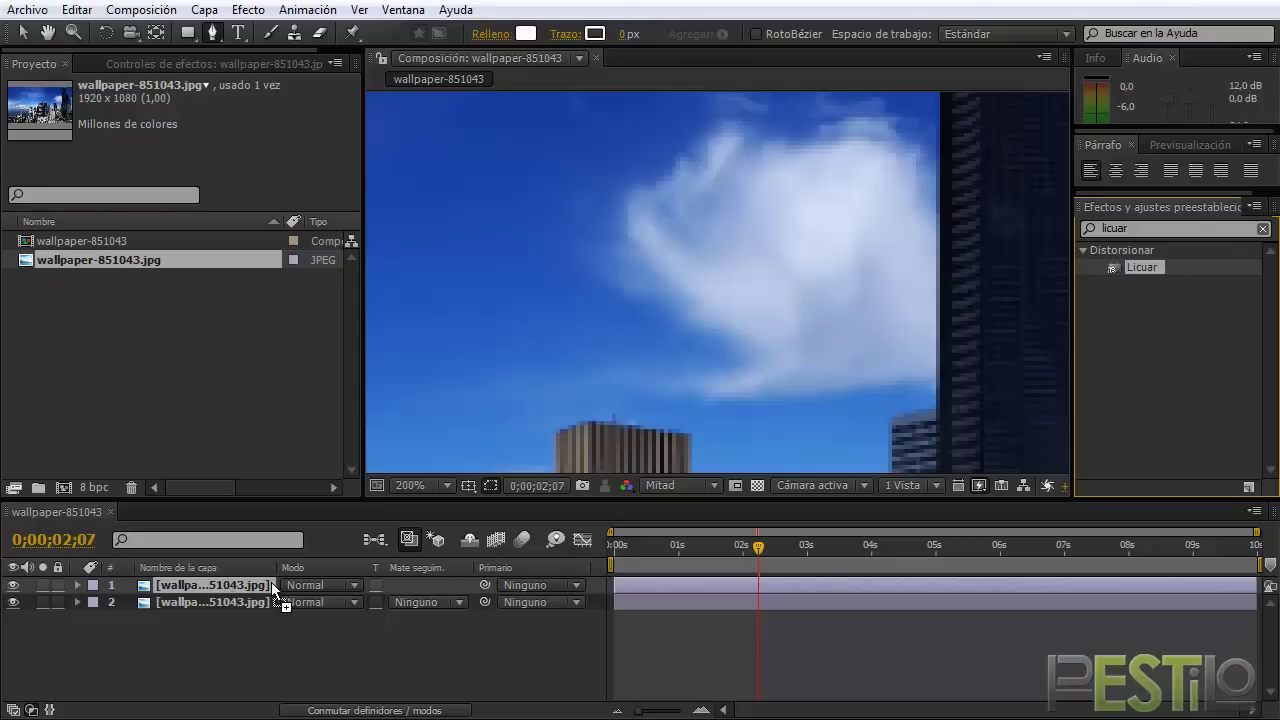
{"action": "left_click_drag", "start_coordinate": [226, 586], "coordinate": [193, 586]}
Step: Rename the masked cloud layer to 'nube'
{"action": "left_click", "coordinate": [193, 586]}
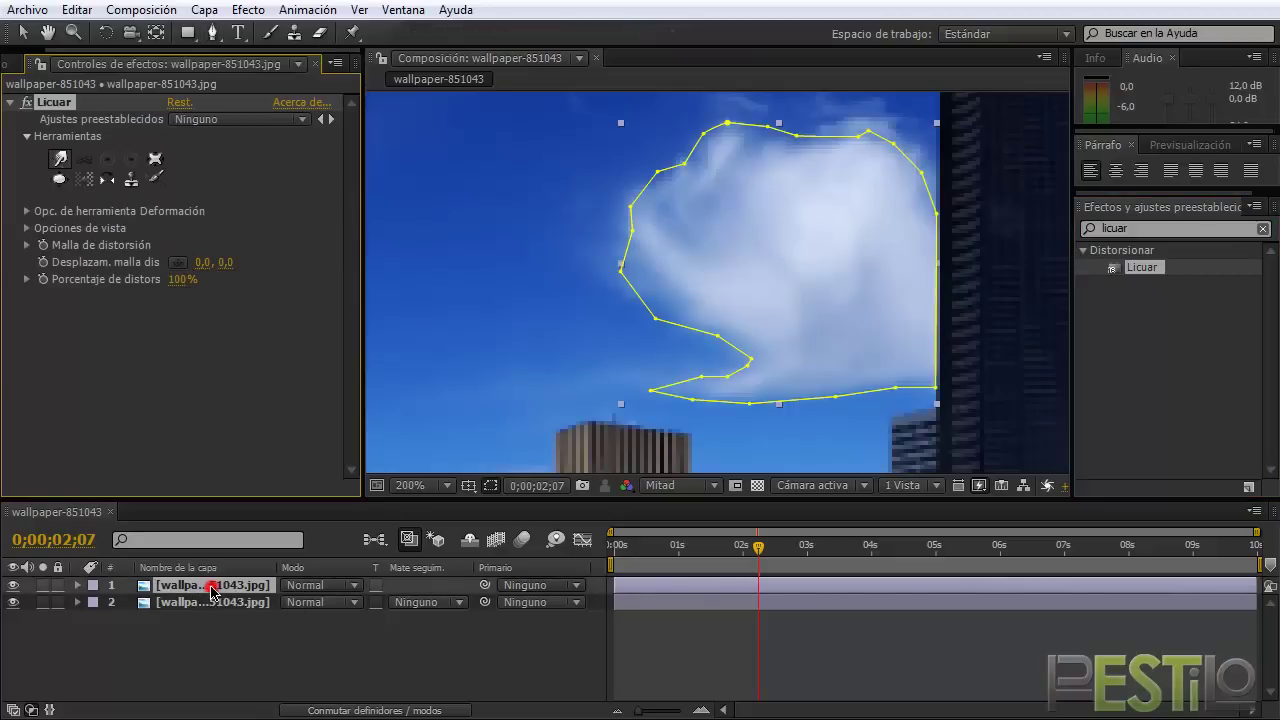
{"action": "key", "text": "Return"}
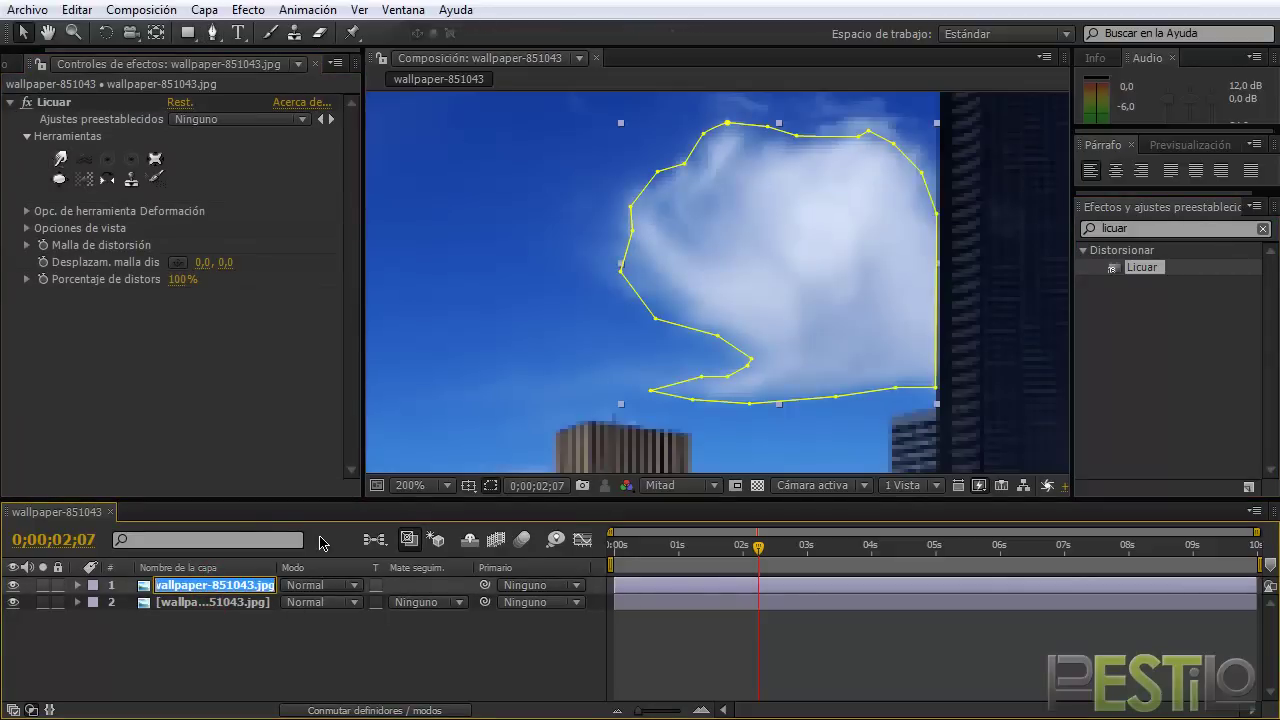
{"action": "type", "text": "nube"}
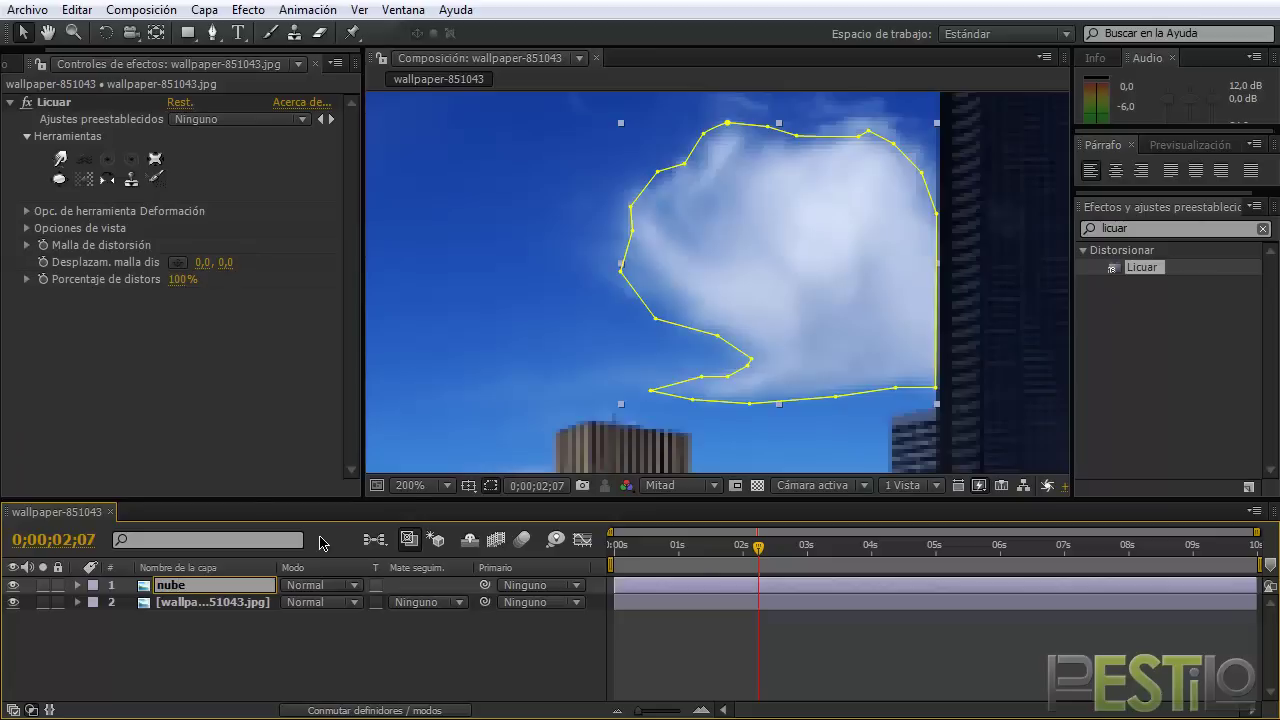
{"action": "key", "text": "Return"}
Step: Hide and re-show the background skyline layer to check the isolated cloud
{"action": "left_click", "coordinate": [242, 603]}
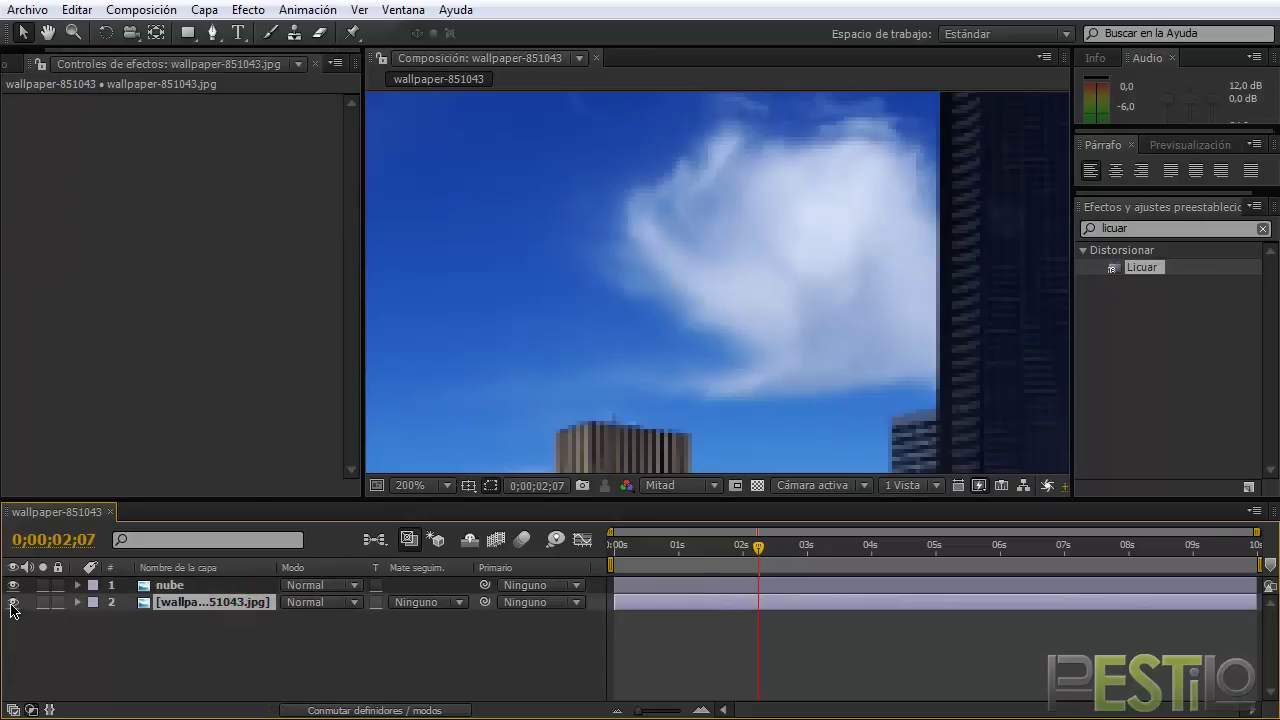
{"action": "left_click", "coordinate": [12, 603]}
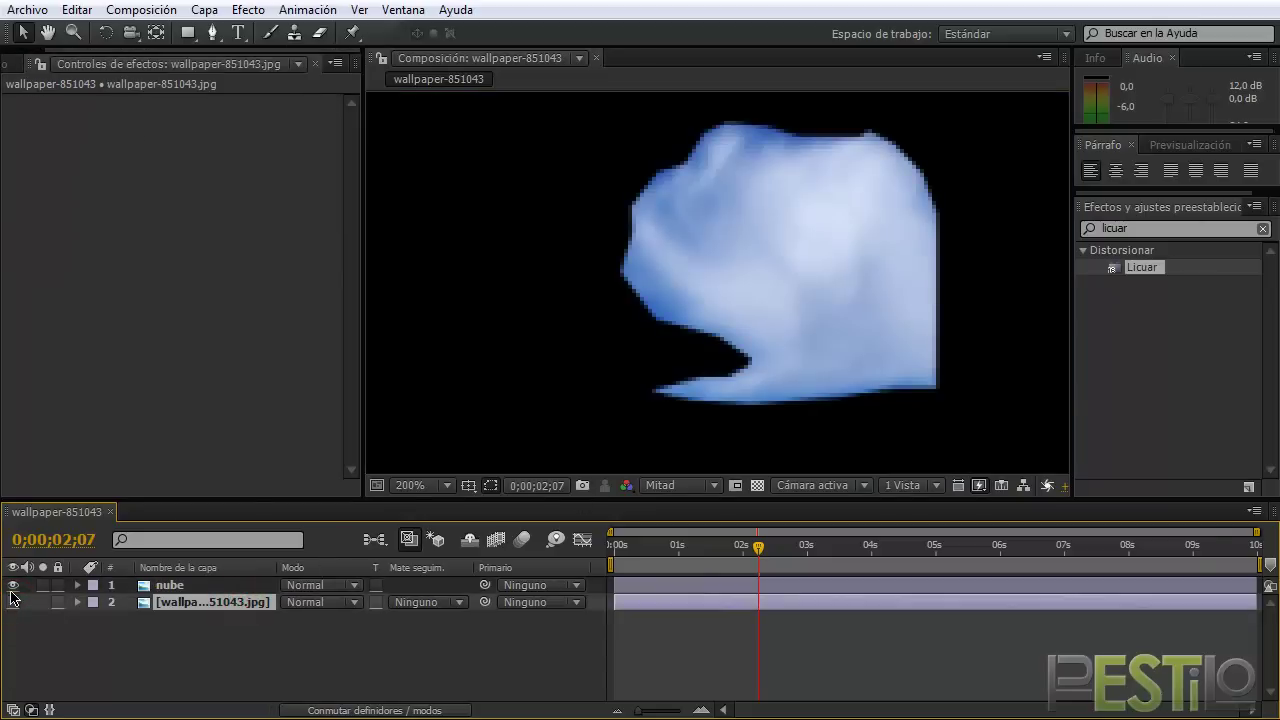
{"action": "left_click", "coordinate": [12, 603]}
{"action": "scroll", "coordinate": [786, 229], "scroll_direction": "down", "scroll_amount": 1}
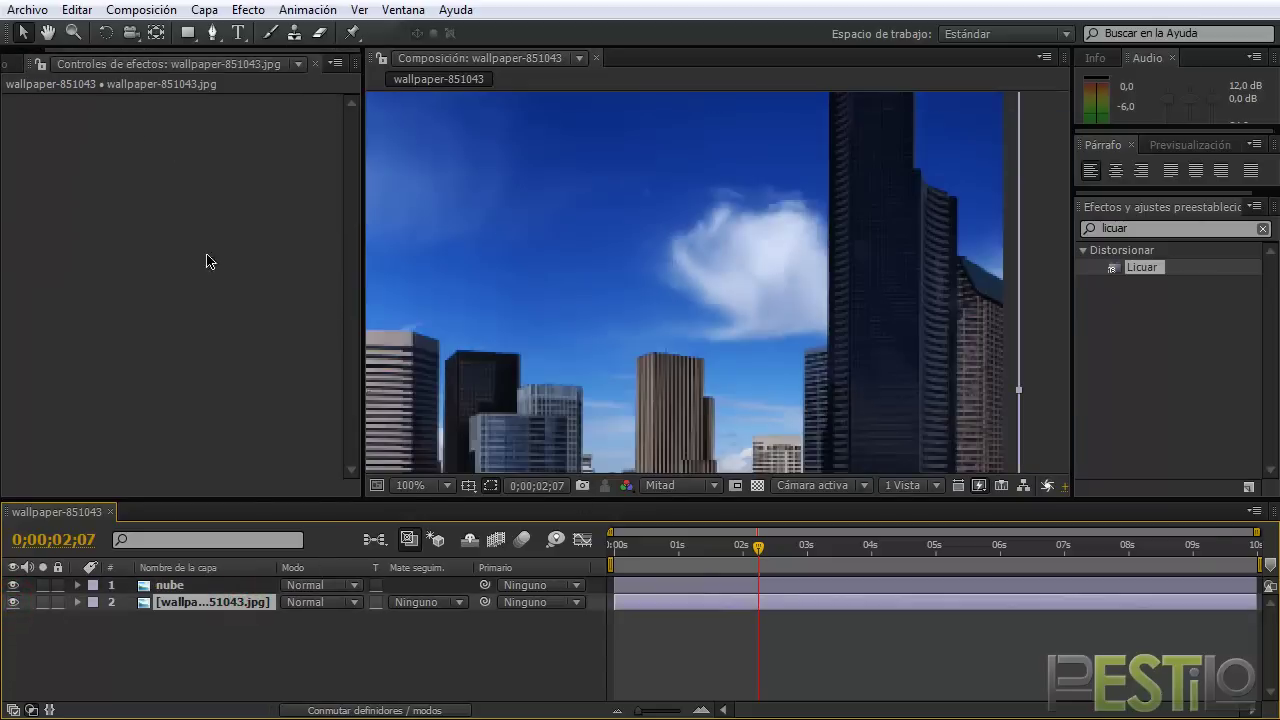
Step: Select the nube layer and try the Licuar Warp, Twirl and Pucker tools
{"action": "left_click", "coordinate": [165, 585]}
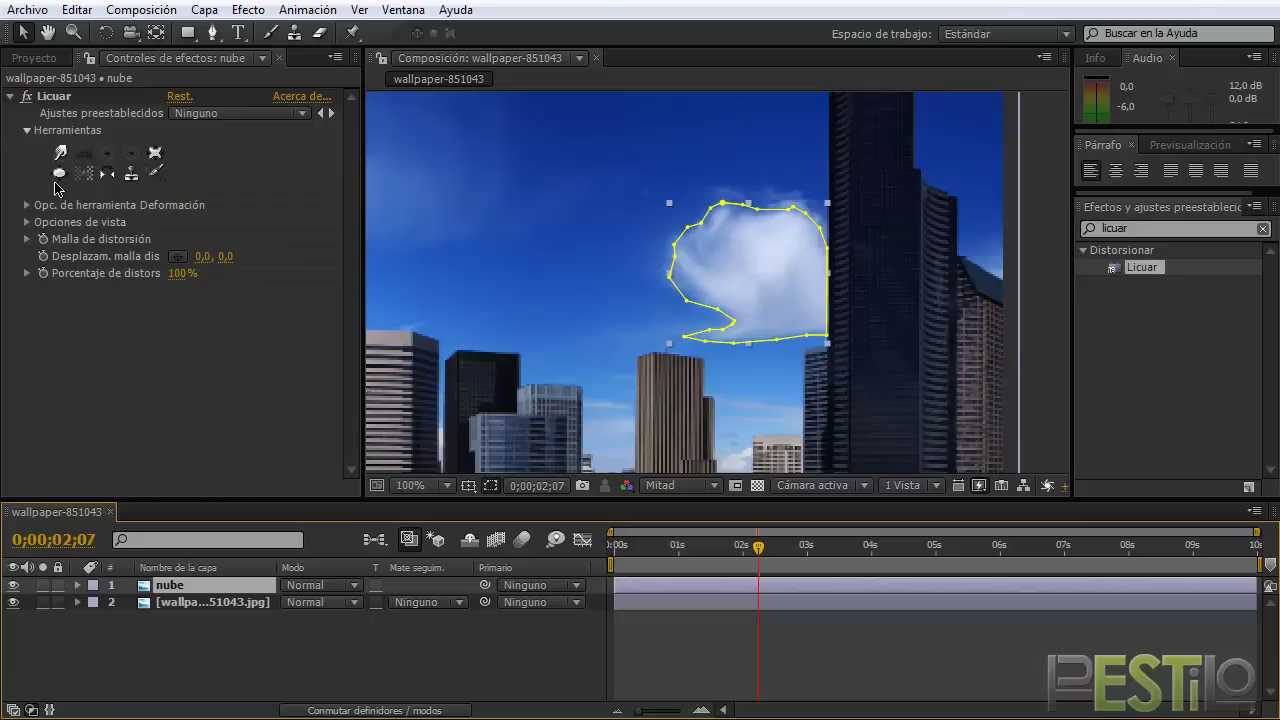
{"action": "left_click", "coordinate": [59, 173]}
{"action": "left_click", "coordinate": [60, 155]}
{"action": "left_click", "coordinate": [62, 163]}
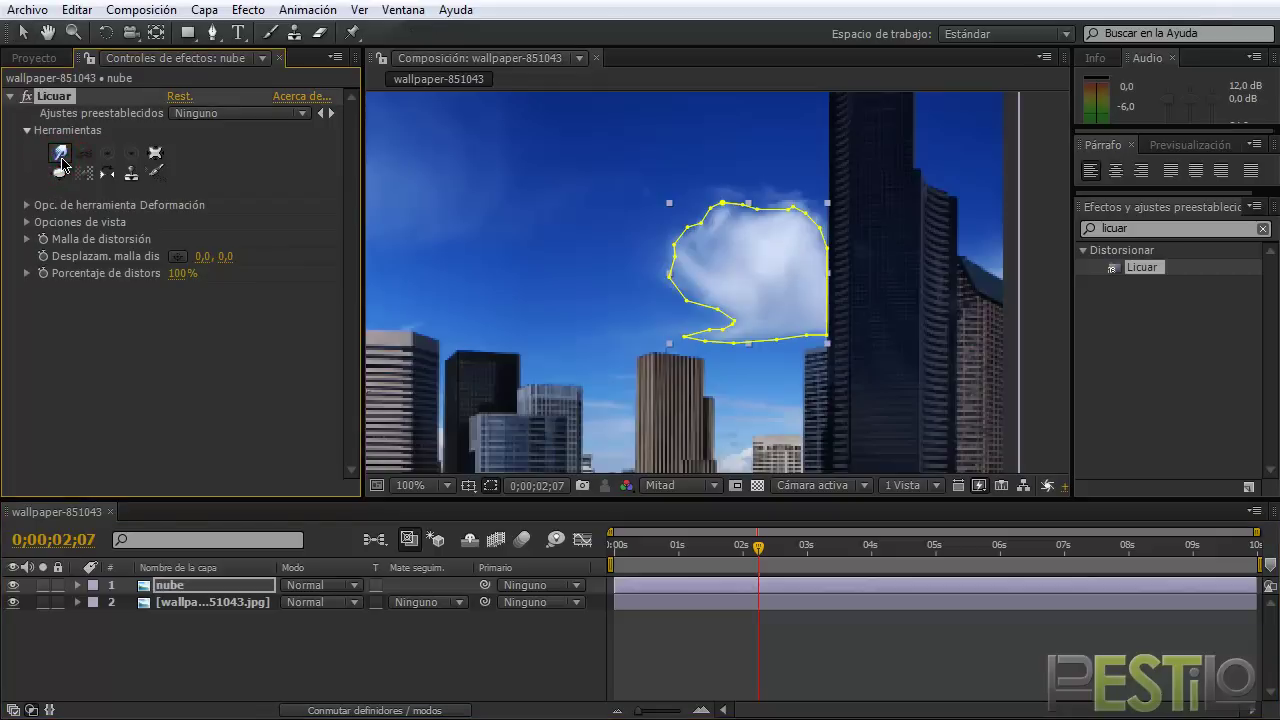
{"action": "left_click", "coordinate": [85, 155]}
{"action": "left_click", "coordinate": [109, 158]}
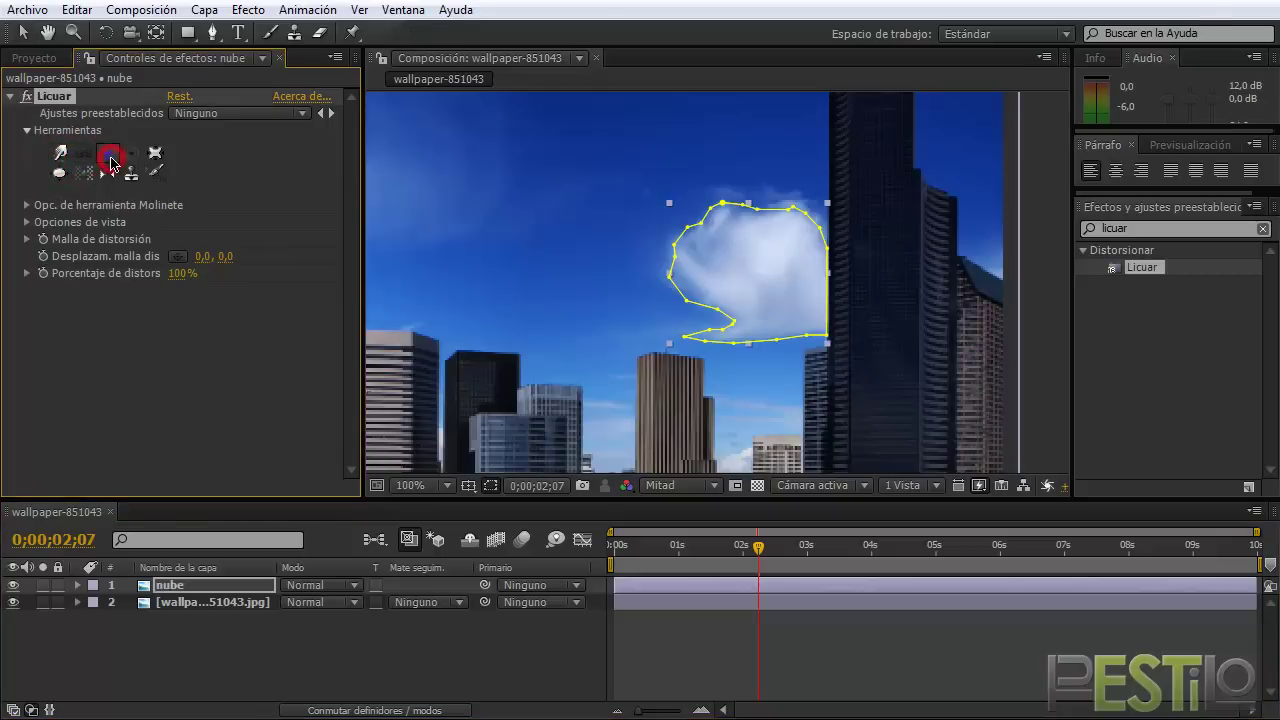
{"action": "left_click", "coordinate": [130, 152]}
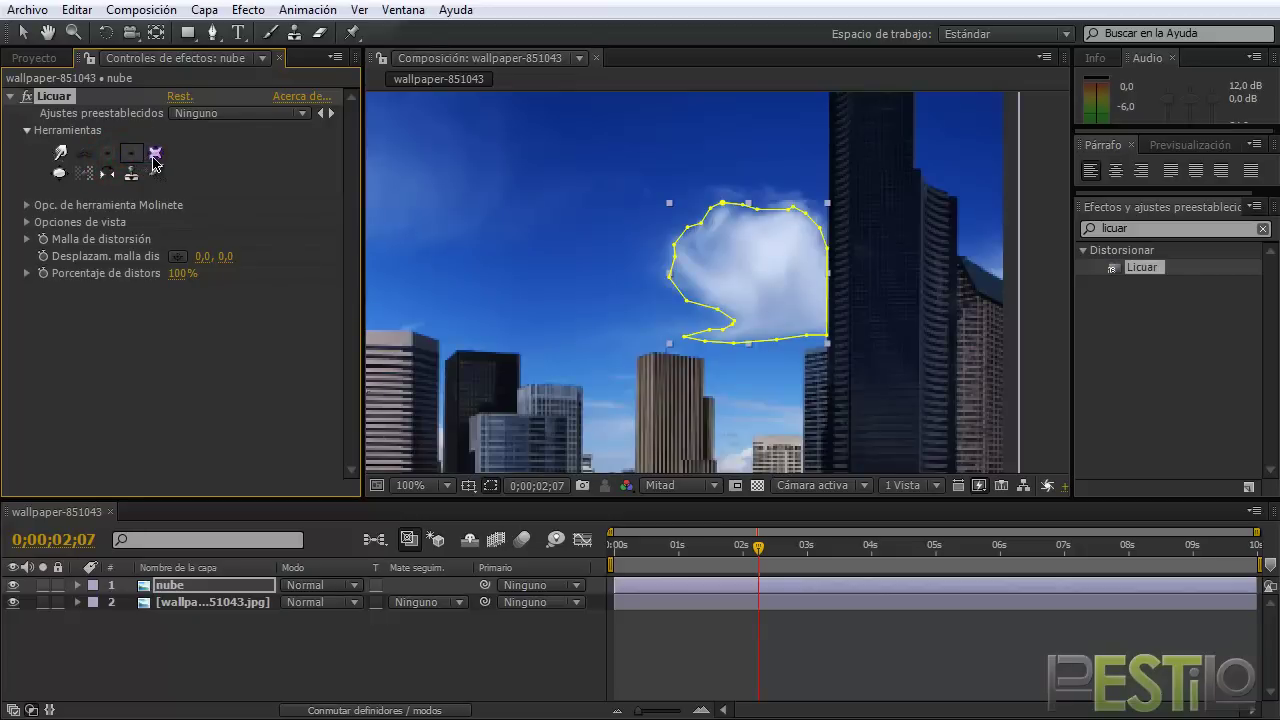
{"action": "left_click", "coordinate": [155, 152]}
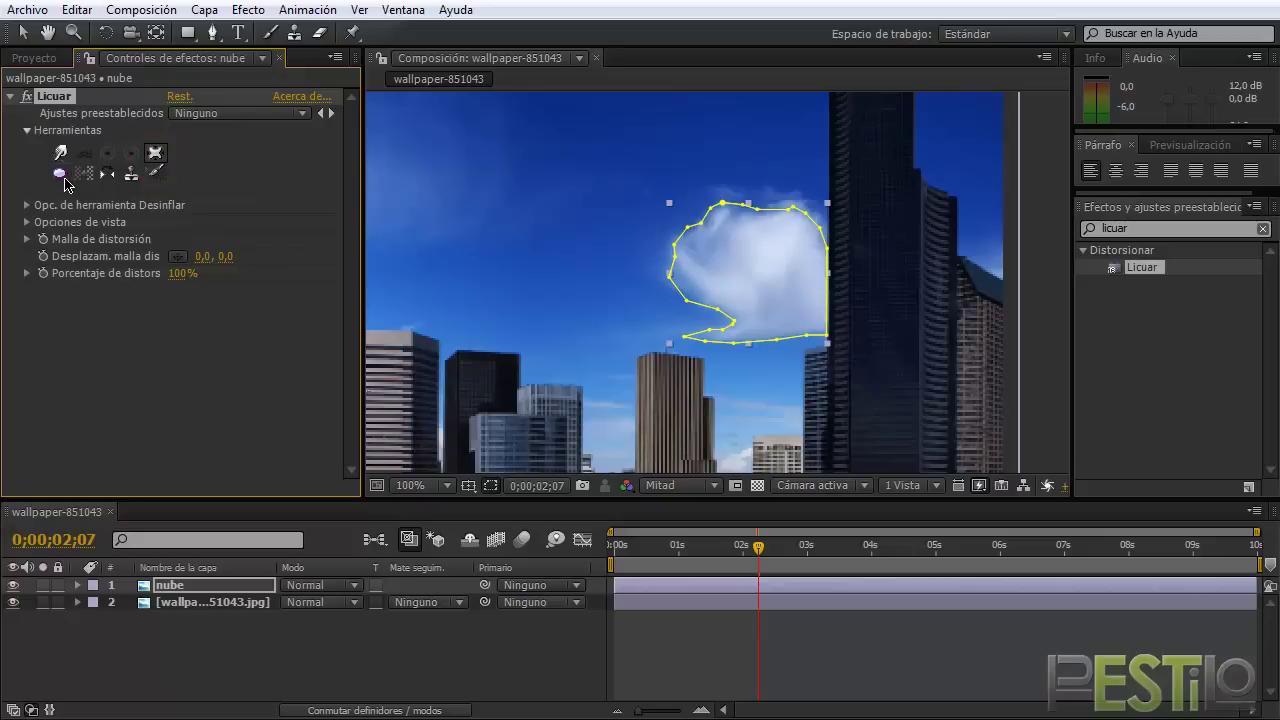
Step: Try Bloat, Shift Pixels, Reflection and Clone, ending on the Reconstruction tool
{"action": "left_click", "coordinate": [62, 175]}
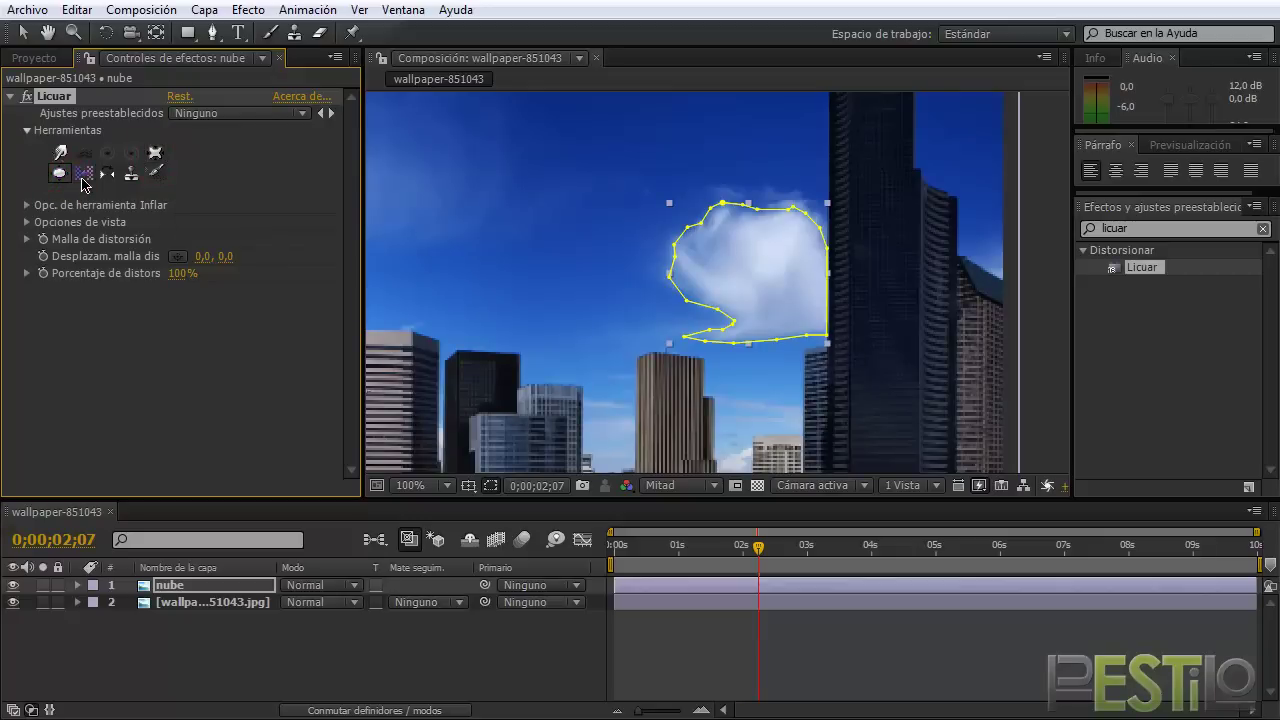
{"action": "left_click", "coordinate": [84, 176]}
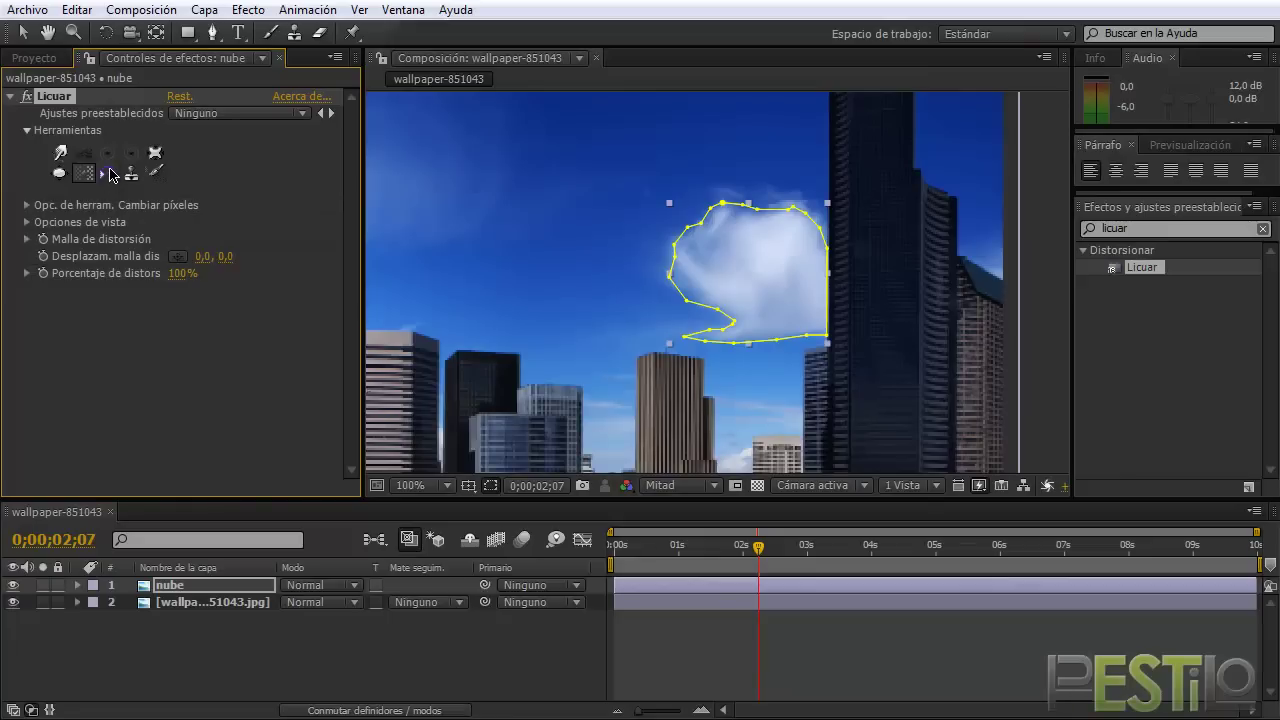
{"action": "left_click", "coordinate": [108, 174]}
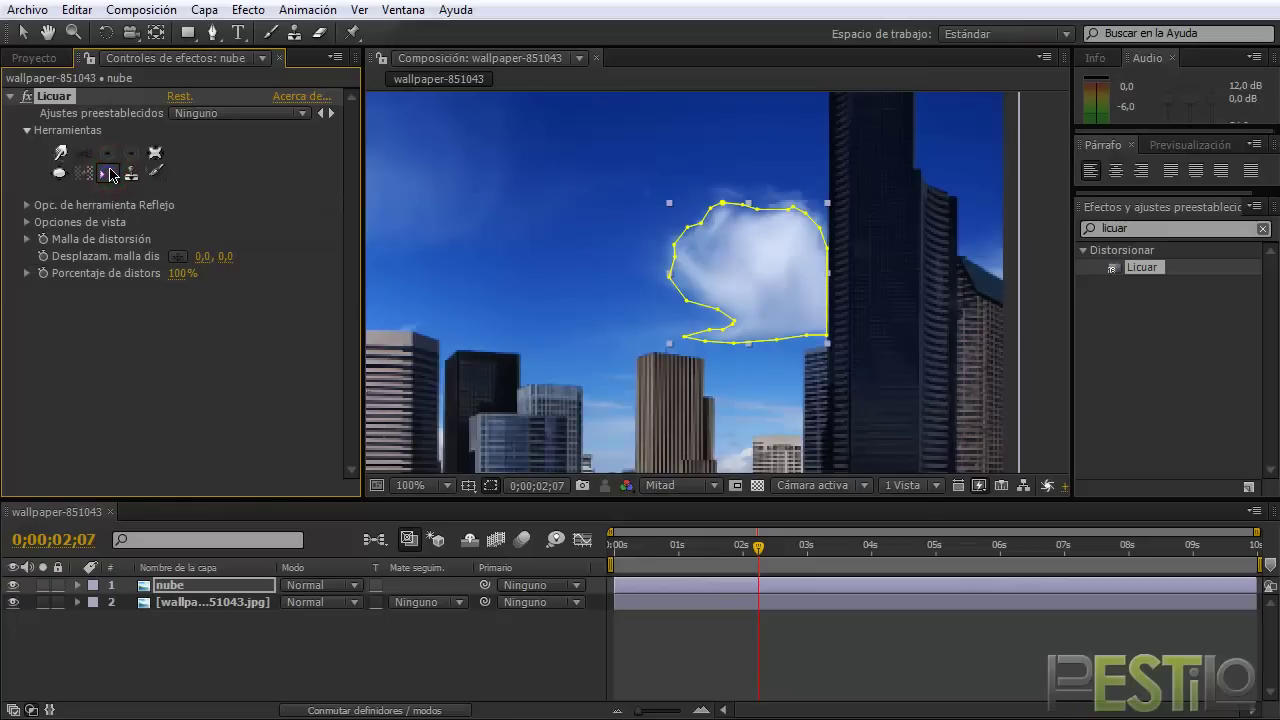
{"action": "left_click", "coordinate": [133, 175]}
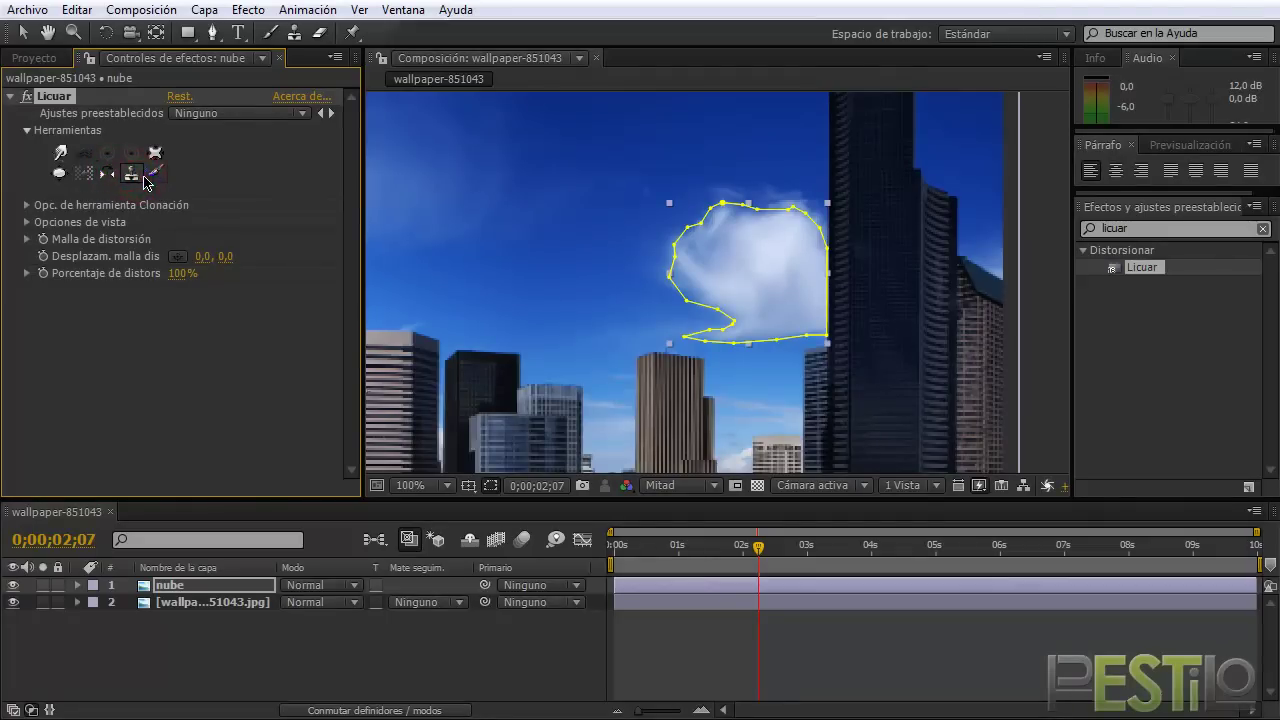
{"action": "left_click", "coordinate": [149, 176]}
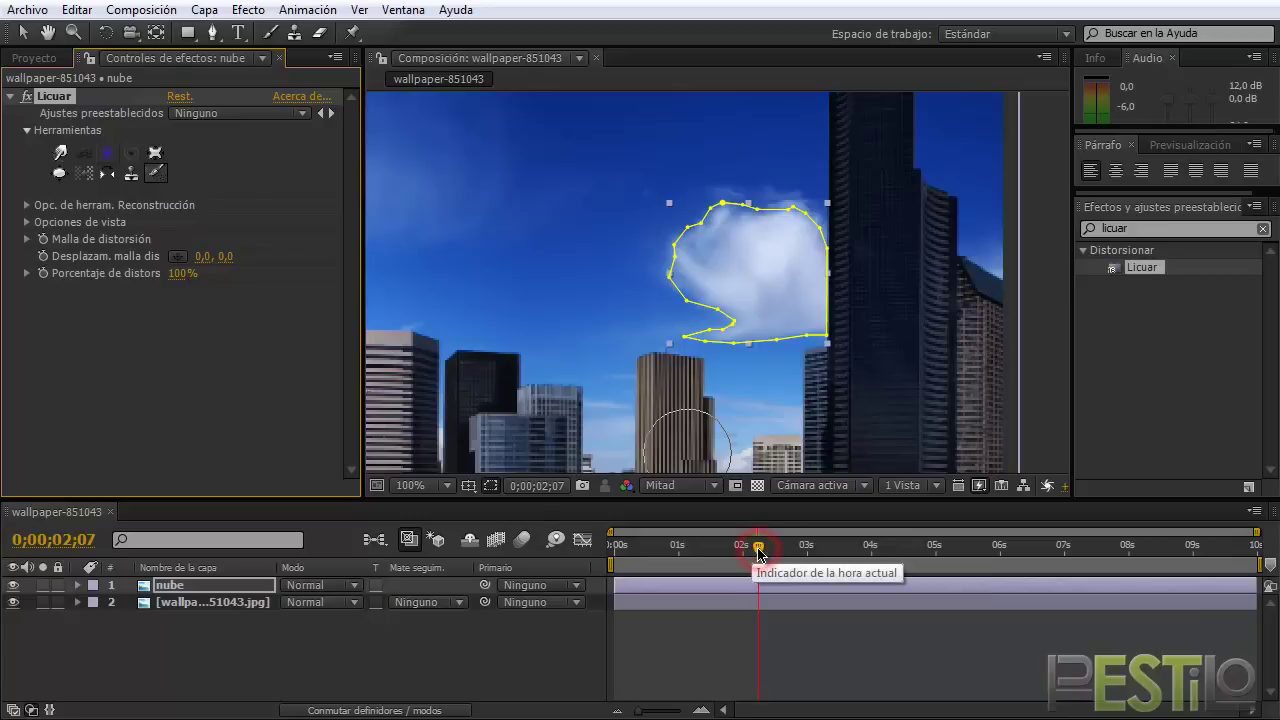
Step: Keyframe the Malla de distorsión at 0 s, move to 0;00;05;00, and select Twirl
{"action": "left_click_drag", "start_coordinate": [757, 548], "coordinate": [605, 550]}
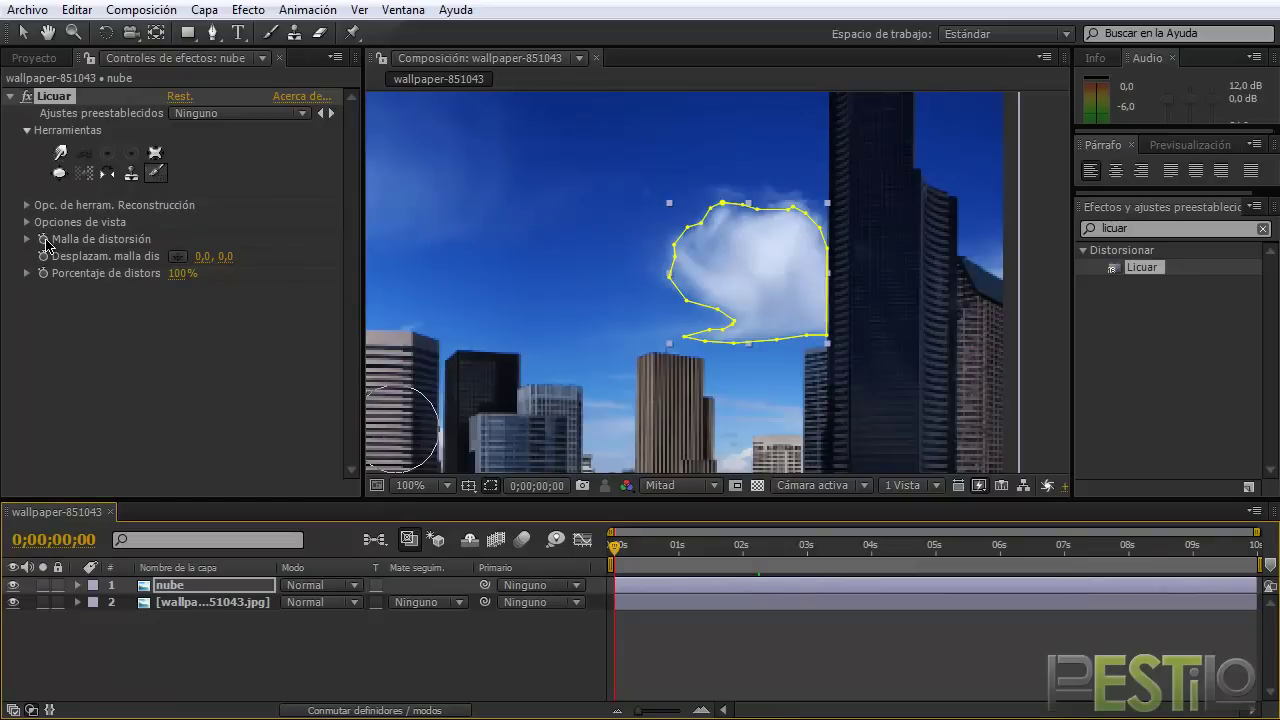
{"action": "left_click", "coordinate": [43, 240]}
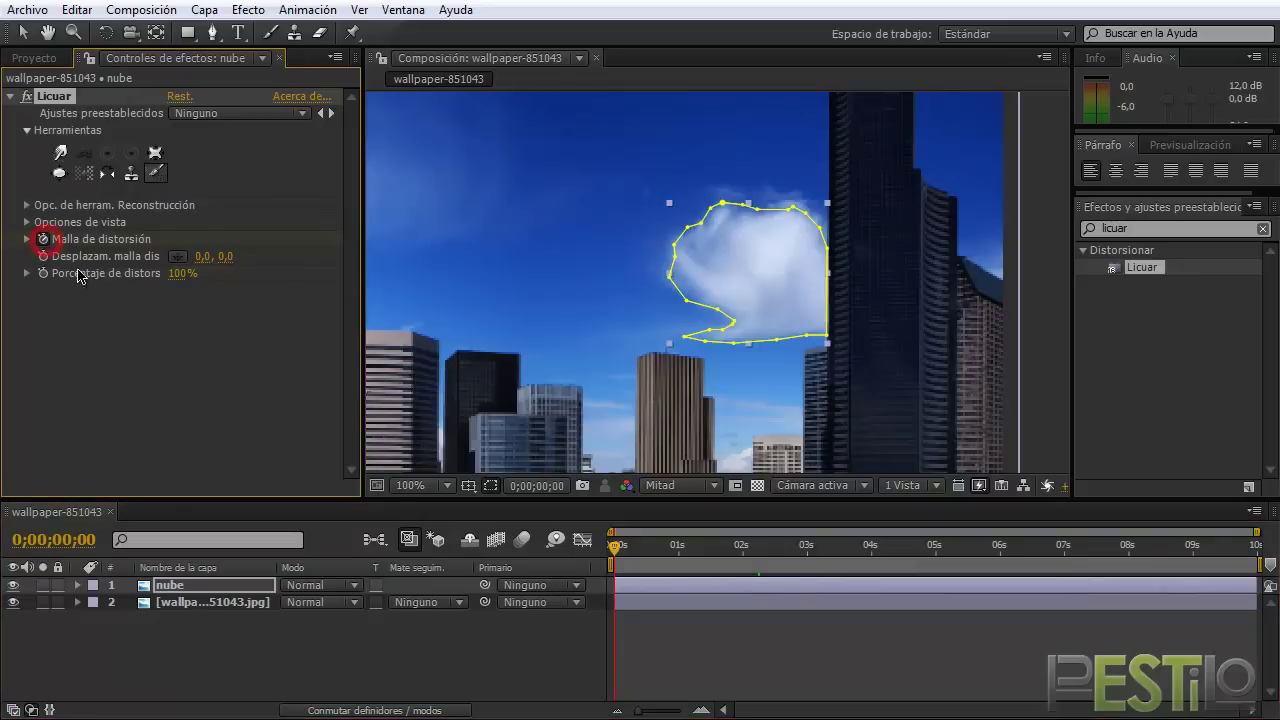
{"action": "left_click_drag", "start_coordinate": [618, 546], "coordinate": [936, 580]}
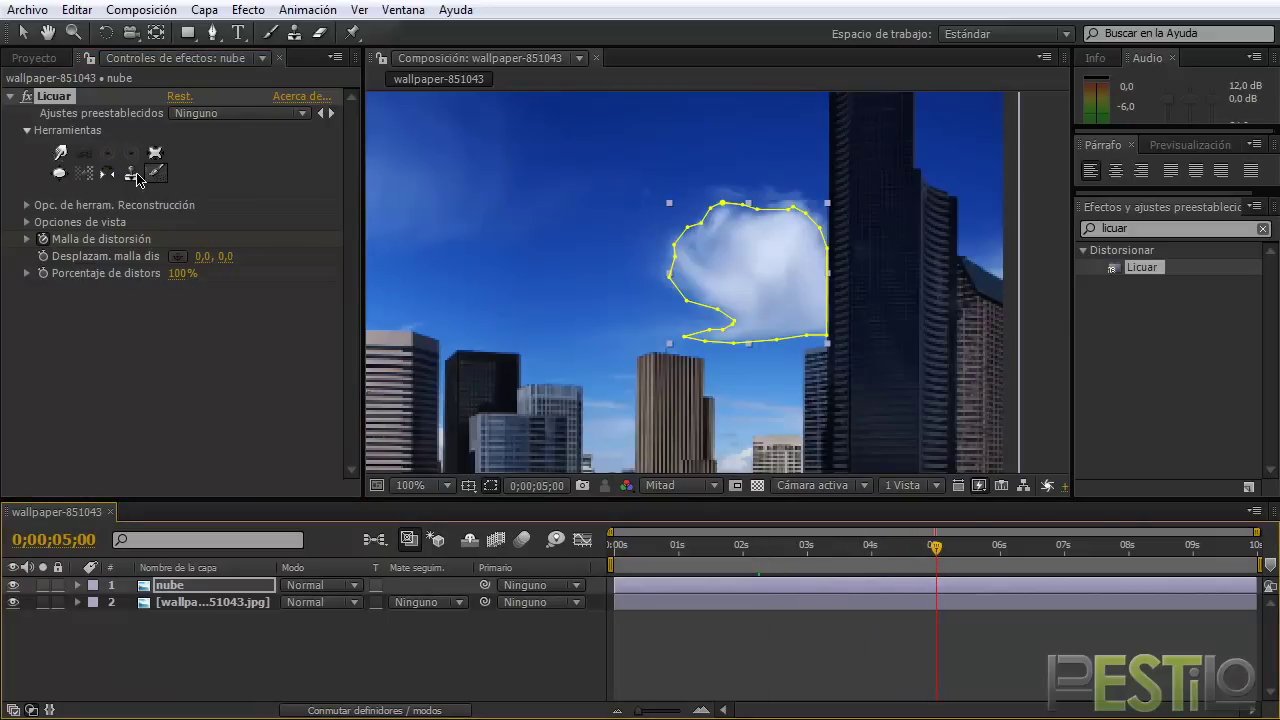
{"action": "left_click", "coordinate": [132, 154]}
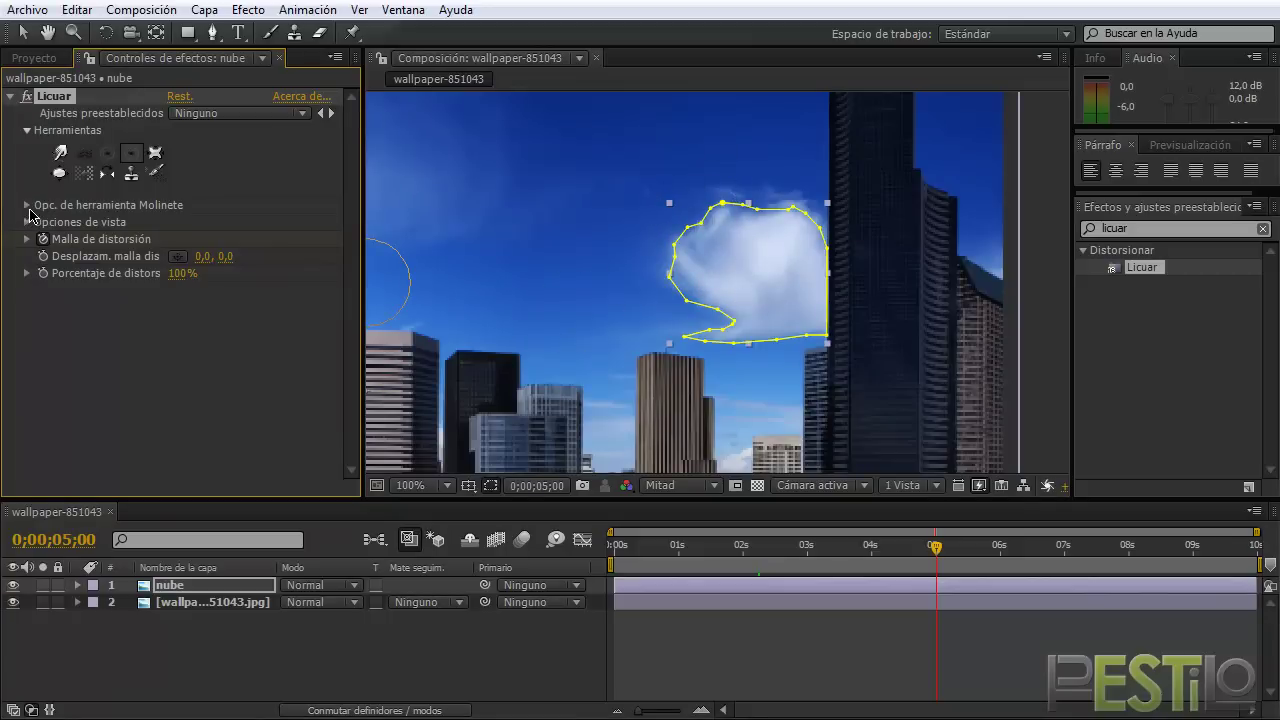
Step: Set the Twirl brush size to 157 and pressure to 57
{"action": "left_click", "coordinate": [26, 205]}
{"action": "mouse_move", "coordinate": [729, 198]}
{"action": "left_mouse_down"}
{"action": "mouse_move", "coordinate": [763, 272]}
{"action": "mouse_move", "coordinate": [743, 268]}
{"action": "left_mouse_up"}
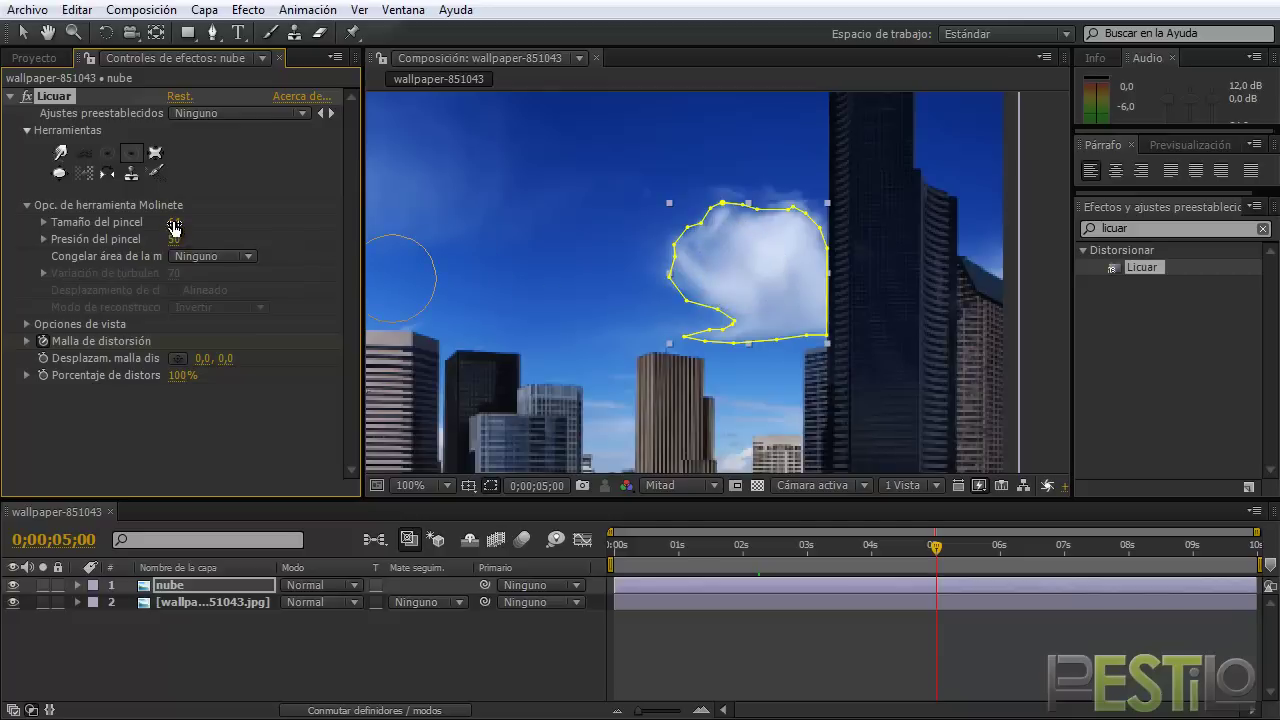
{"action": "left_click_drag", "start_coordinate": [173, 228], "coordinate": [238, 226]}
{"action": "left_click_drag", "start_coordinate": [177, 221], "coordinate": [206, 222]}
{"action": "left_click_drag", "start_coordinate": [173, 240], "coordinate": [218, 242]}
Step: Swirl the cloud with three Twirl brush strokes, then return the playhead to the start
{"action": "mouse_move", "coordinate": [742, 267]}
{"action": "left_mouse_down"}
{"action": "mouse_move", "coordinate": [812, 285]}
{"action": "mouse_move", "coordinate": [830, 335]}
{"action": "mouse_move", "coordinate": [828, 309]}
{"action": "left_mouse_up"}
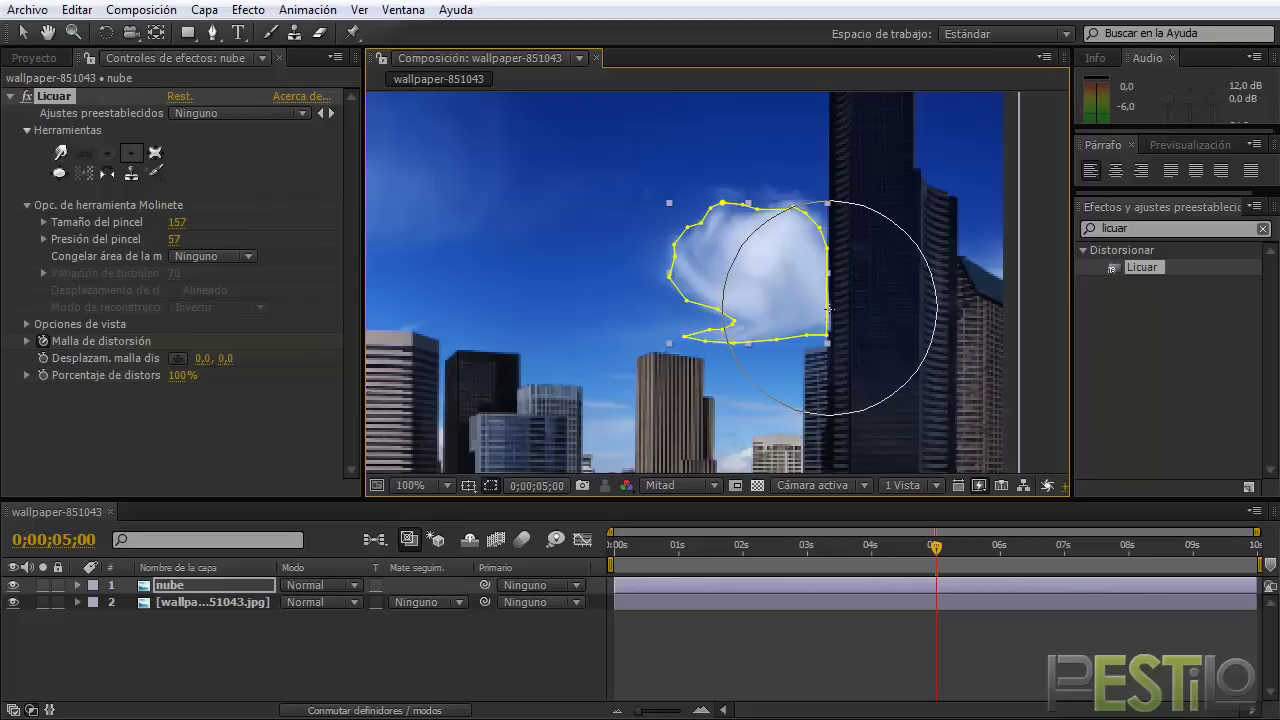
{"action": "mouse_move", "coordinate": [709, 214]}
{"action": "left_mouse_down"}
{"action": "mouse_move", "coordinate": [706, 294]}
{"action": "mouse_move", "coordinate": [871, 343]}
{"action": "mouse_move", "coordinate": [812, 322]}
{"action": "mouse_move", "coordinate": [836, 330]}
{"action": "left_mouse_up"}
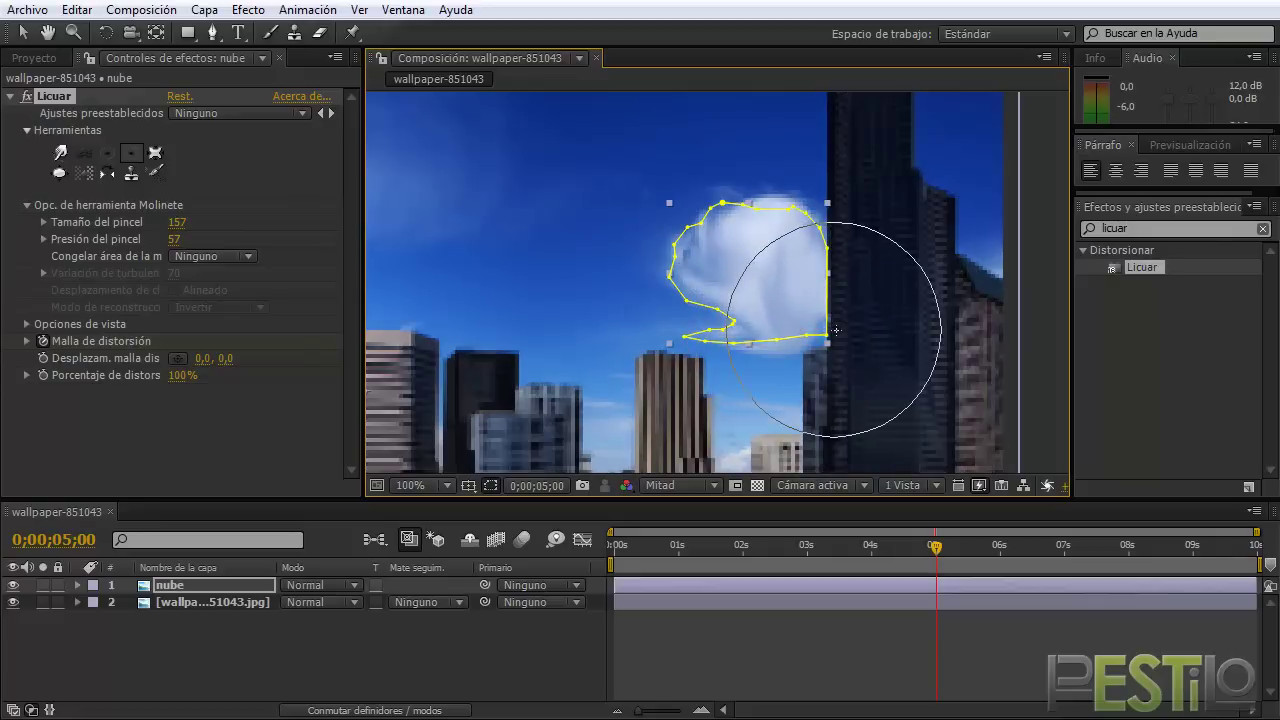
{"action": "left_click_drag", "start_coordinate": [836, 330], "coordinate": [766, 213]}
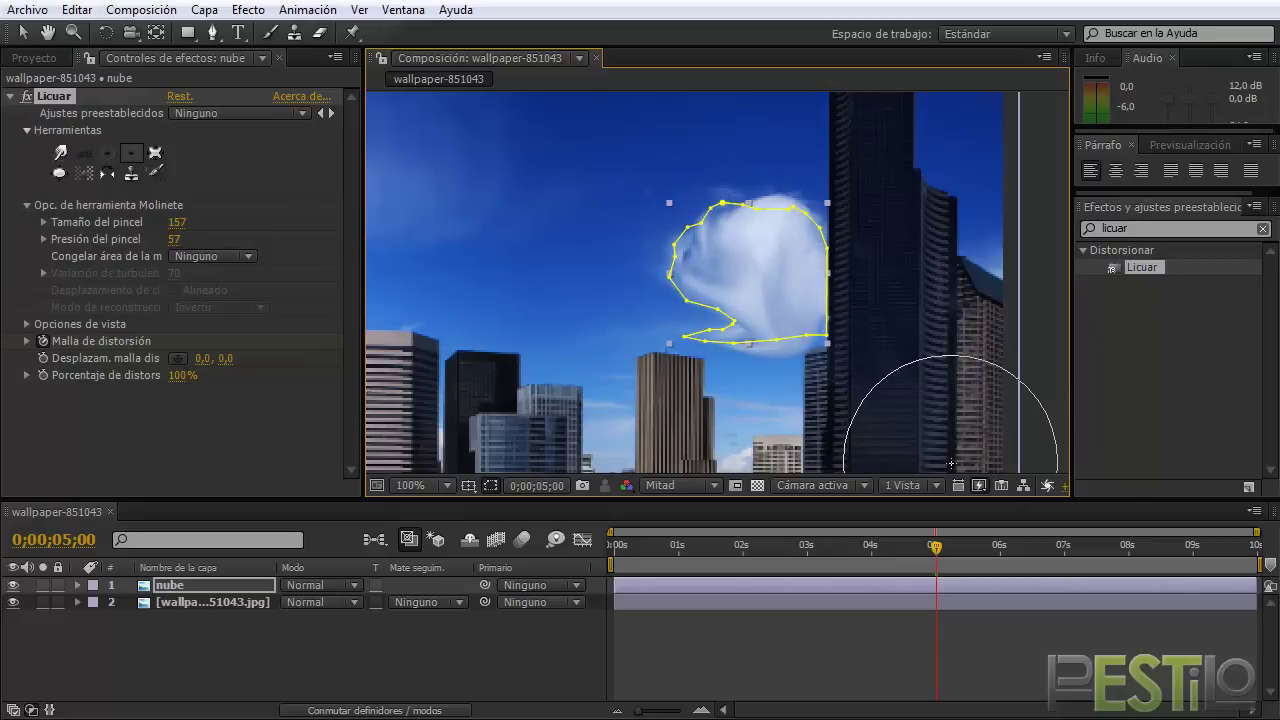
{"action": "left_click", "coordinate": [618, 548]}
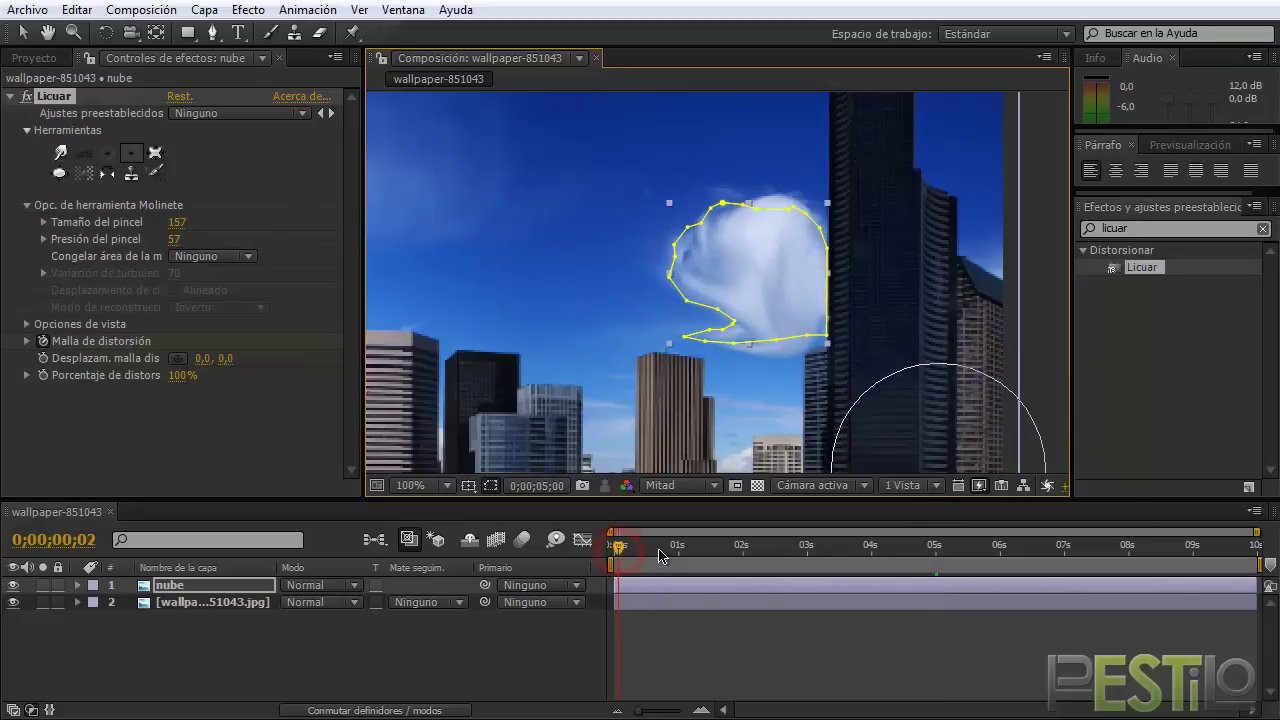
Step: Scrub through the first seconds to watch the nube cloud gradually swirl
{"action": "mouse_move", "coordinate": [659, 556]}
{"action": "left_mouse_down"}
{"action": "mouse_move", "coordinate": [810, 560]}
{"action": "mouse_move", "coordinate": [437, 512]}
{"action": "left_mouse_up"}
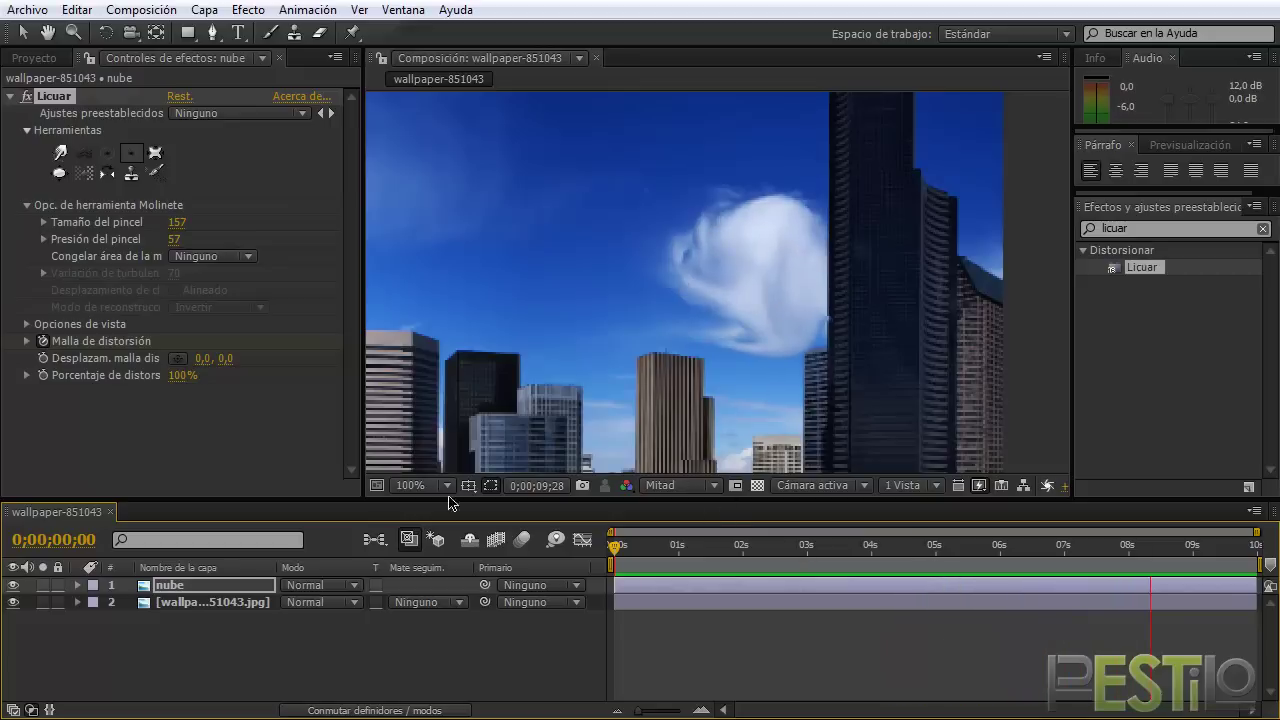
Step: Stop the preview, zoom the viewer to 50%, center the composition, and return to Licuar controls
{"action": "left_click", "coordinate": [331, 651]}
{"action": "key", "text": "comma"}
{"action": "key", "text": "comma"}
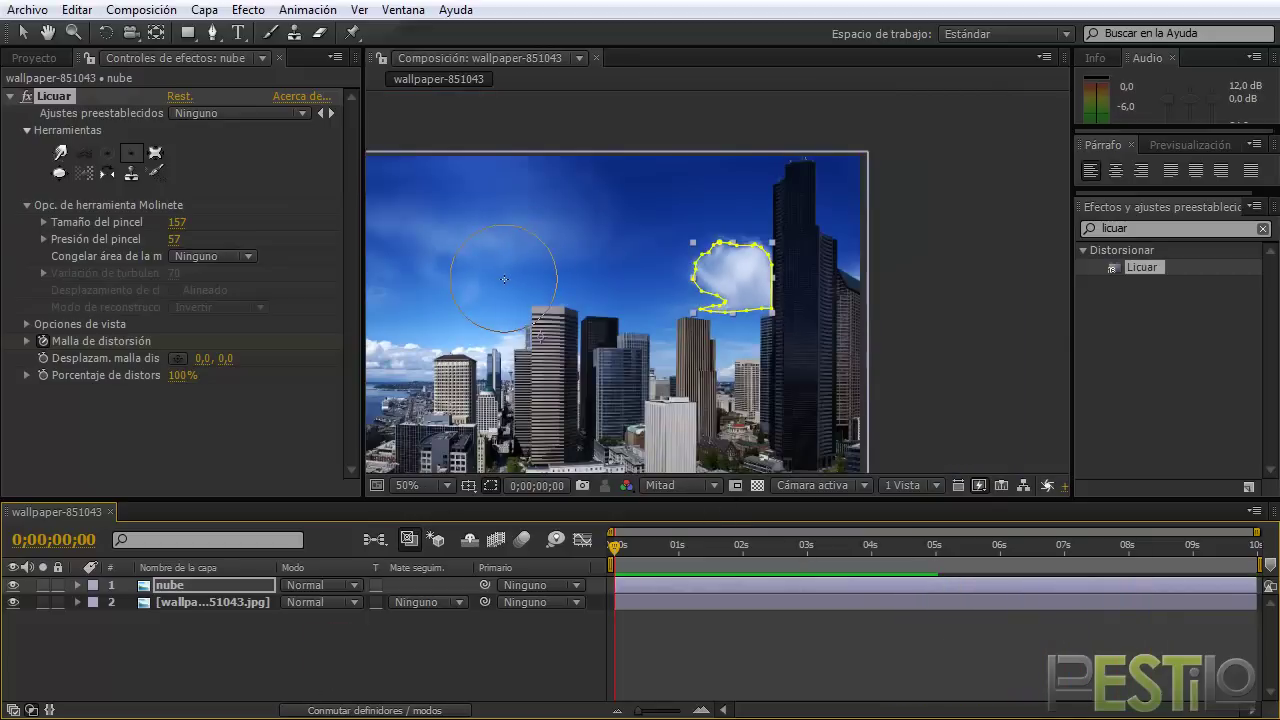
{"action": "mouse_move", "coordinate": [564, 248]}
{"action": "left_mouse_down"}
{"action": "mouse_move", "coordinate": [669, 240]}
{"action": "mouse_move", "coordinate": [655, 226]}
{"action": "left_mouse_up"}
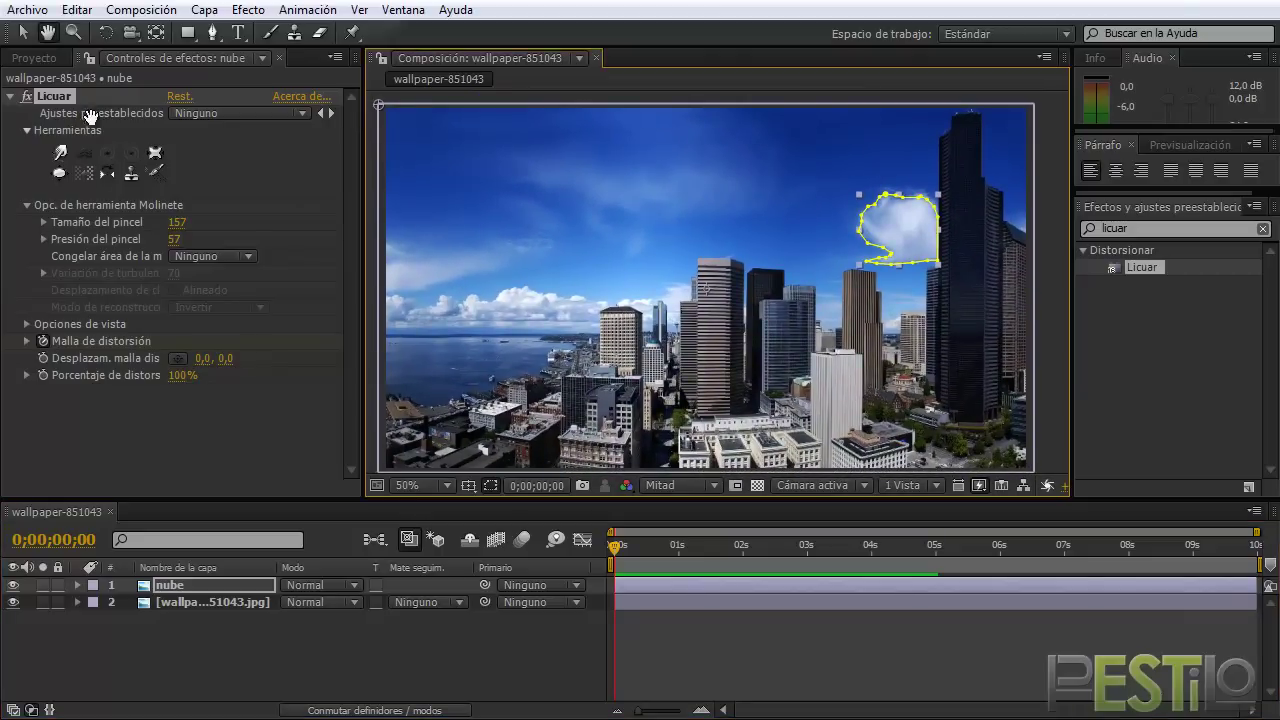
{"action": "left_click", "coordinate": [34, 57]}
{"action": "left_click", "coordinate": [135, 62]}
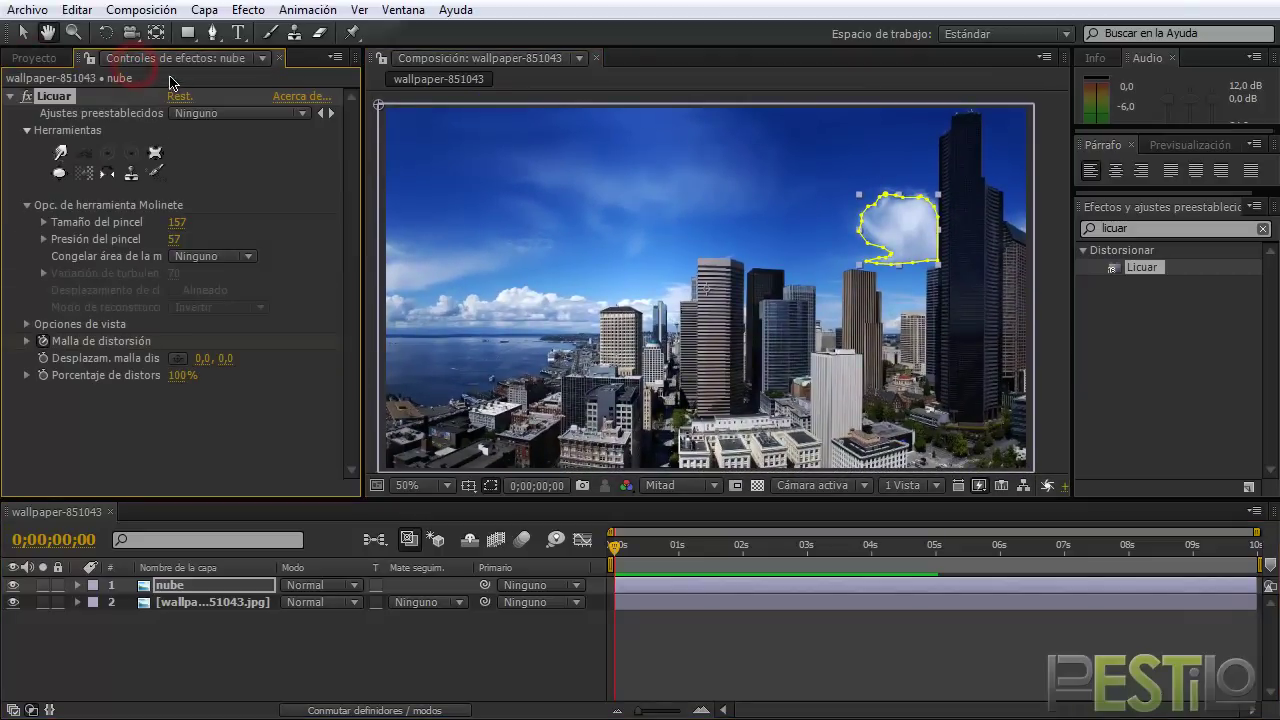